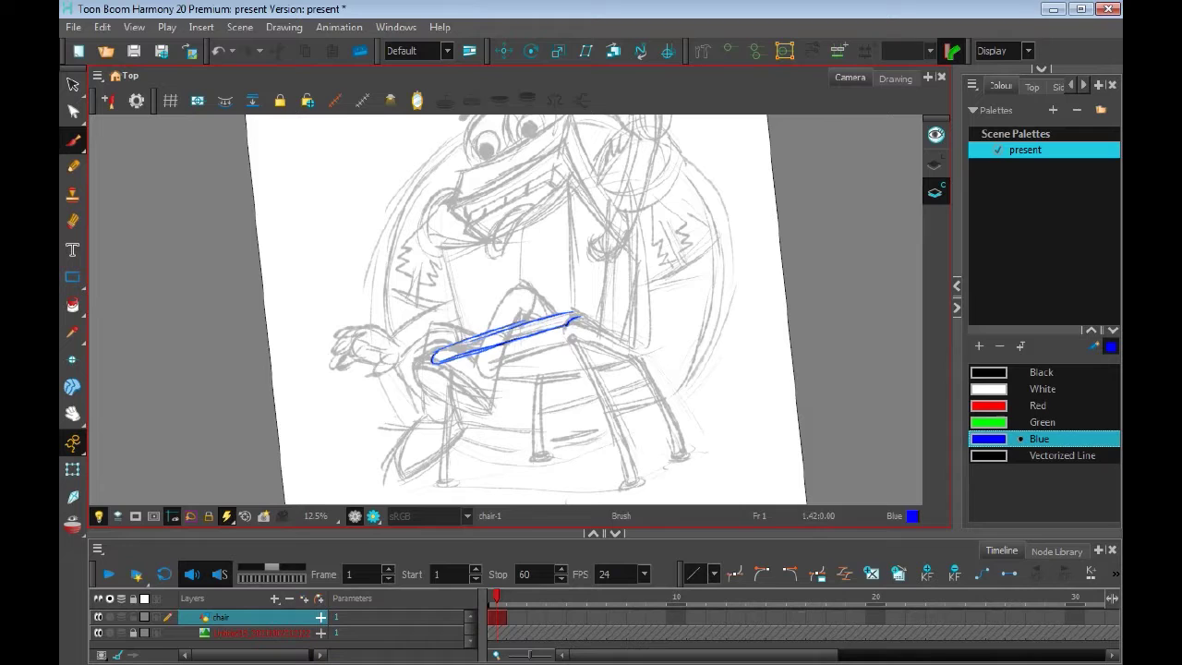
- Replace the misdrawn chair leg with a doubled-stroke front-right leg in blue
drag(460, 312, 455, 427)
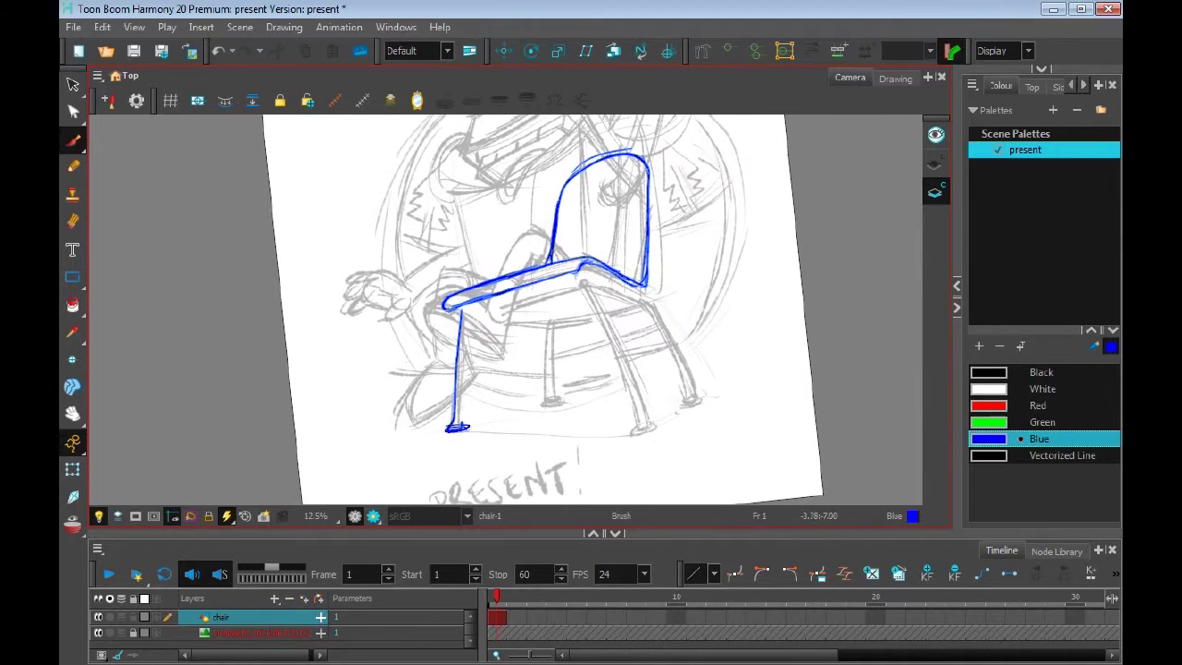
key(ctrl+z)
drag(578, 275, 637, 431)
drag(587, 265, 652, 427)
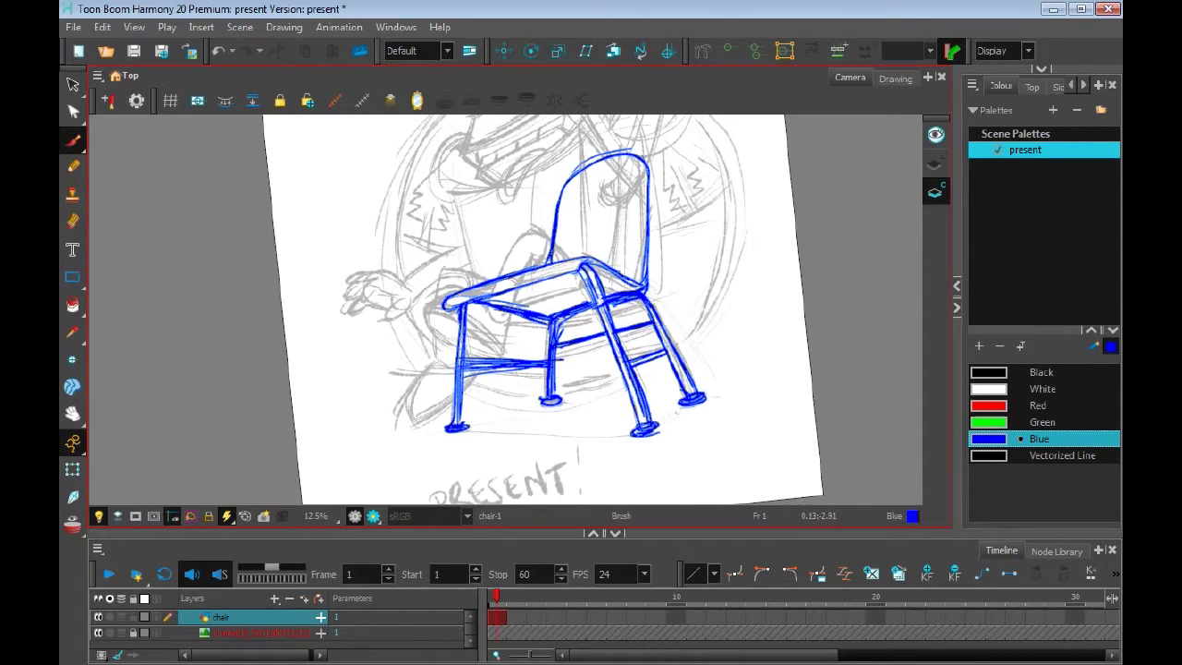
- Sketch ground lines beneath the chair and add a drawing layer named main-body
mouse_move(427, 434)
mouse_down()
mouse_move(688, 441)
mouse_move(729, 390)
mouse_up()
key(ctrl+r)
text(main-bod)
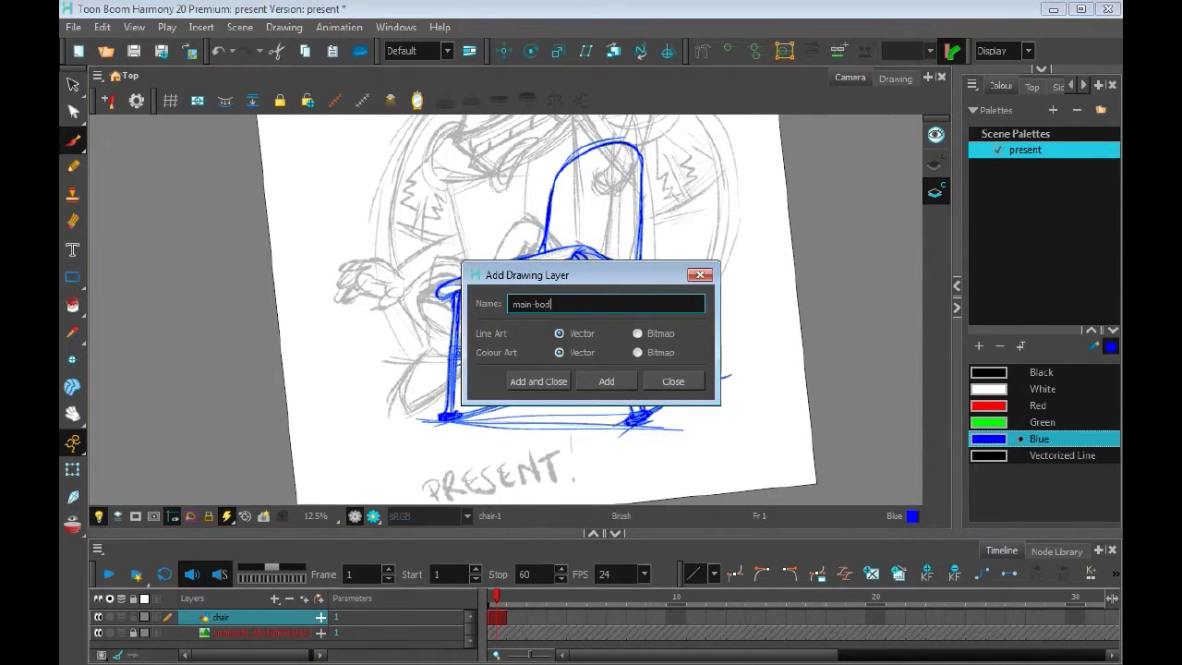
text(y)
key(Return)
- Rough the box body and mouth in blue, and select the left arm stroke
drag(428, 266, 453, 372)
drag(436, 218, 423, 248)
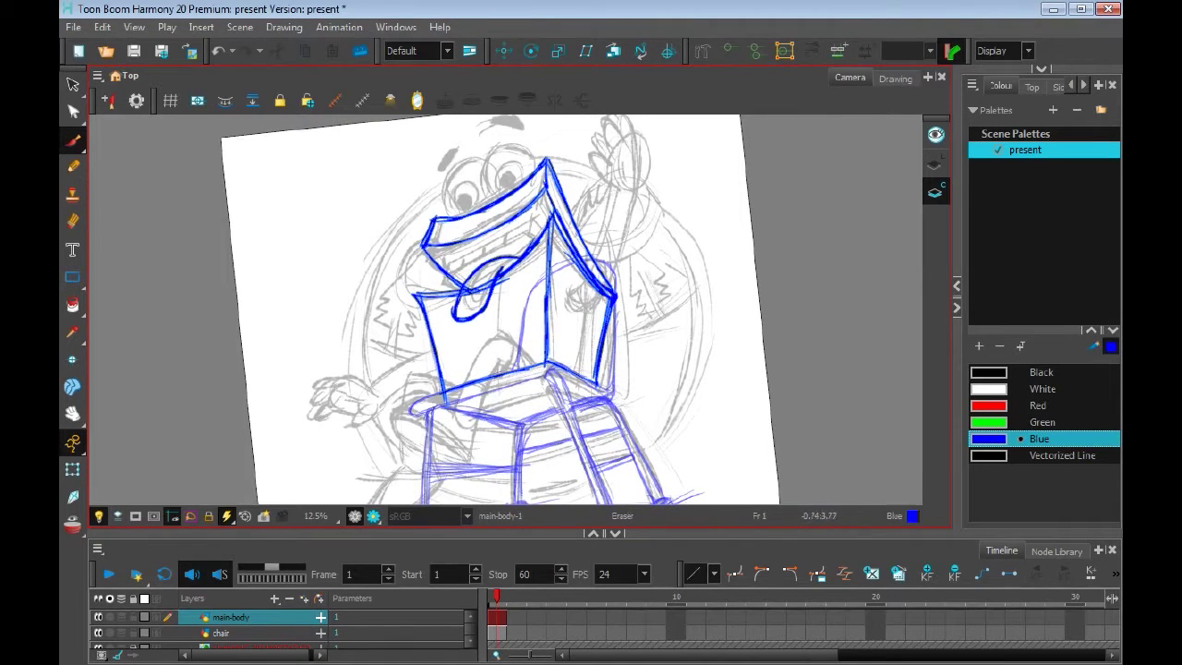
key(alt+b)
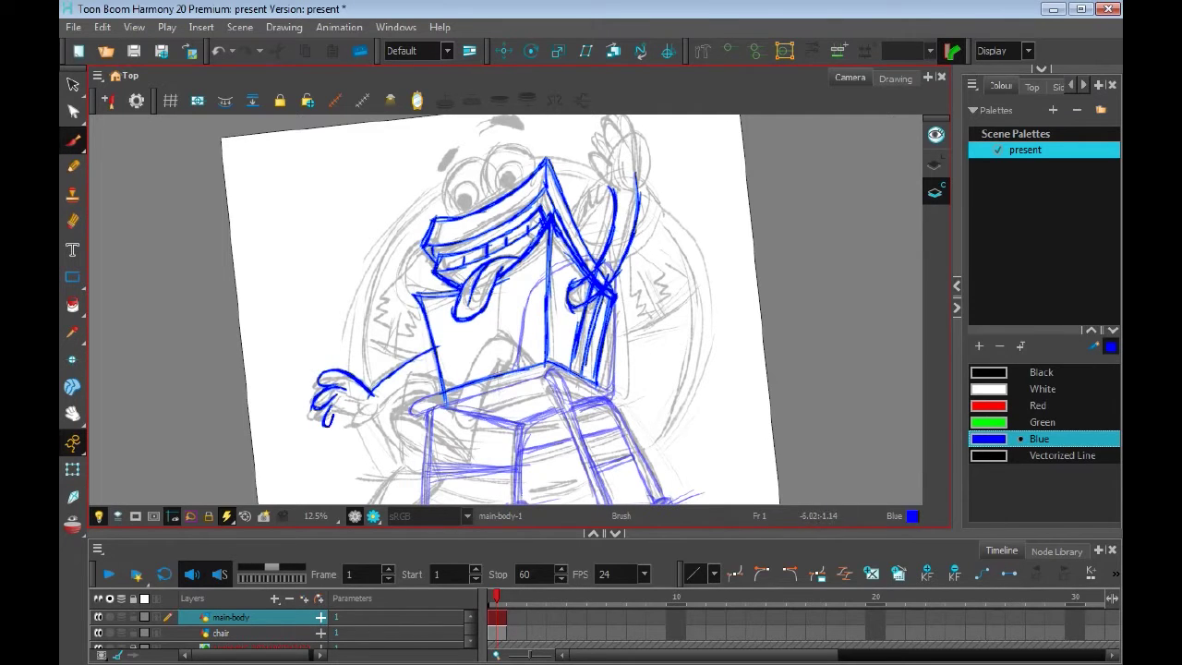
key(alt+s)
drag(383, 343, 446, 379)
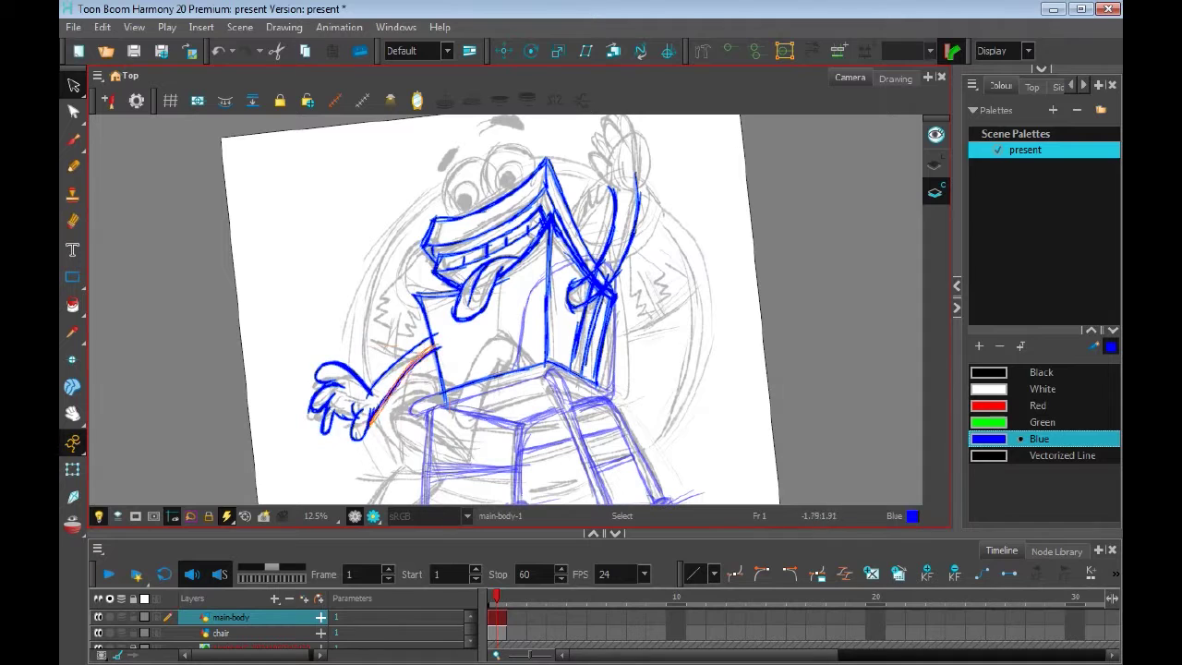
key(alt+b)
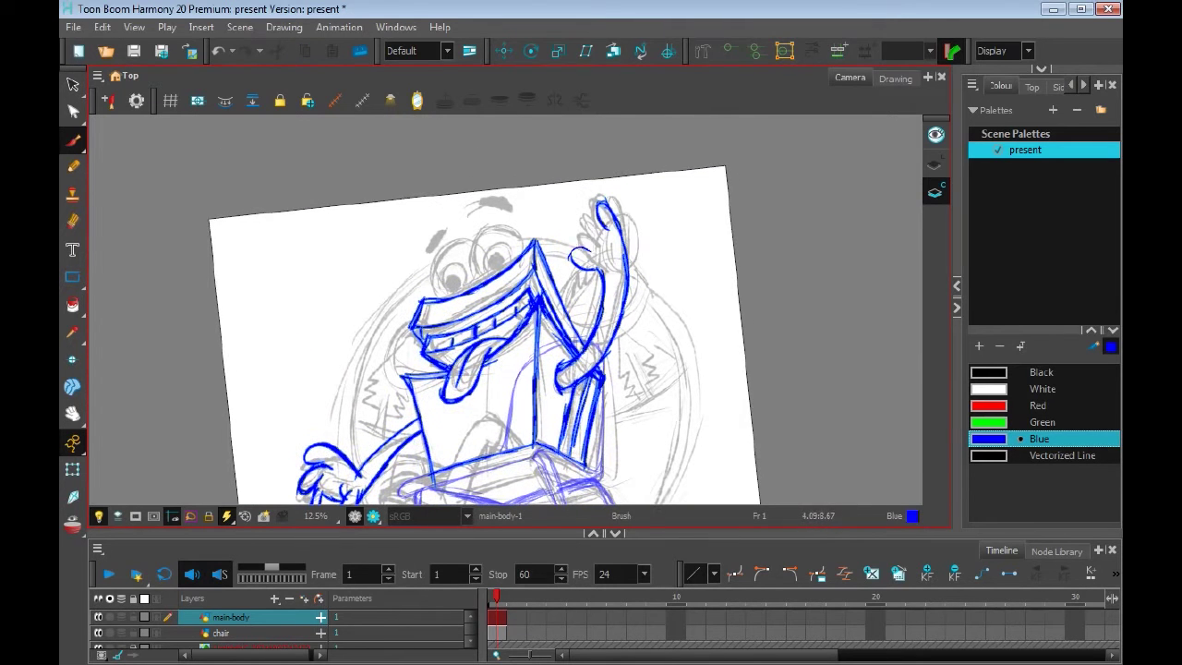
- Draw both eyebrows and the eye outlines, tidying the eye stroke with Select and Eraser
drag(462, 369, 495, 320)
drag(459, 196, 474, 182)
drag(499, 226, 554, 189)
drag(505, 154, 537, 153)
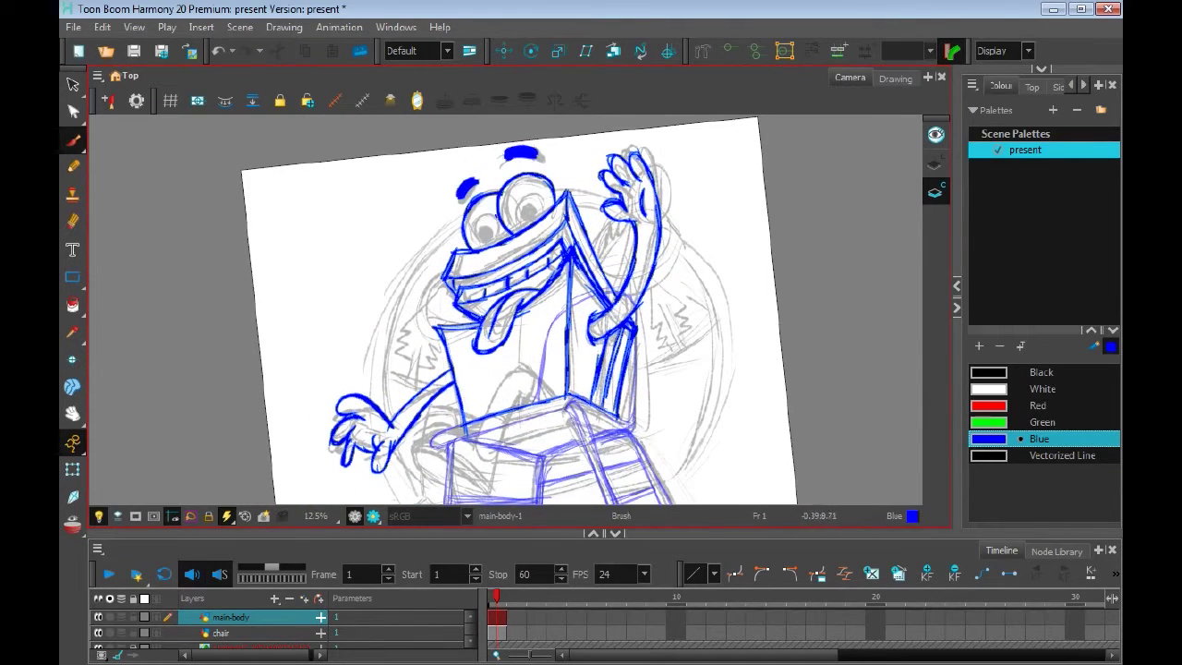
key(alt+s)
click(509, 205)
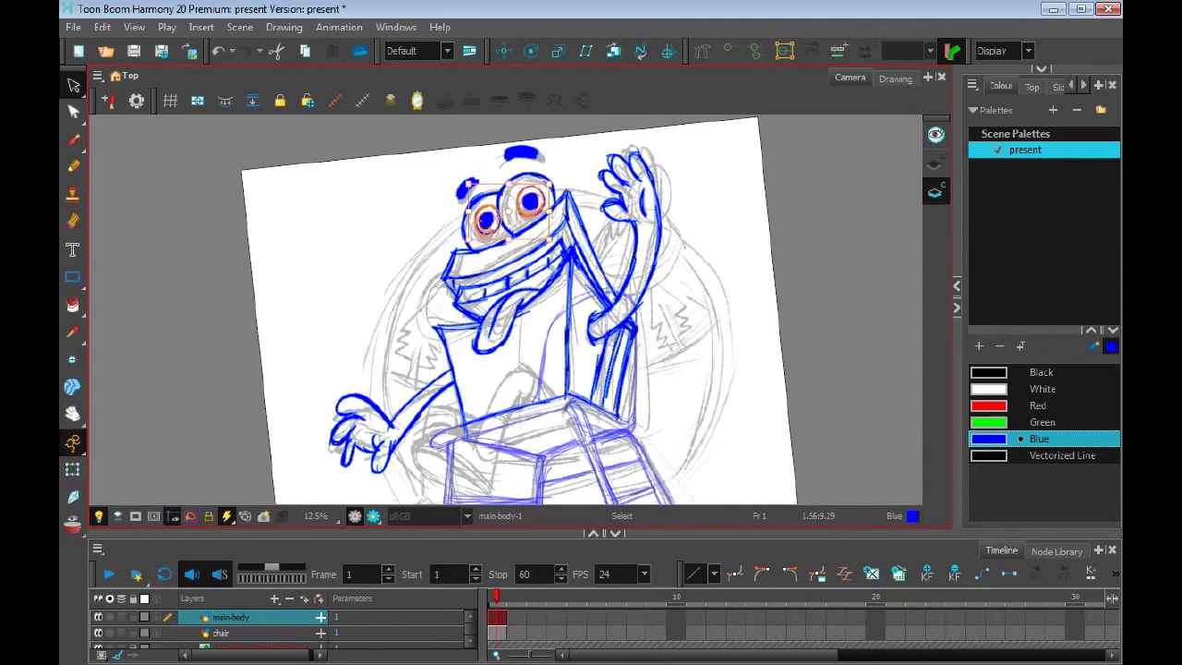
key(alt+b)
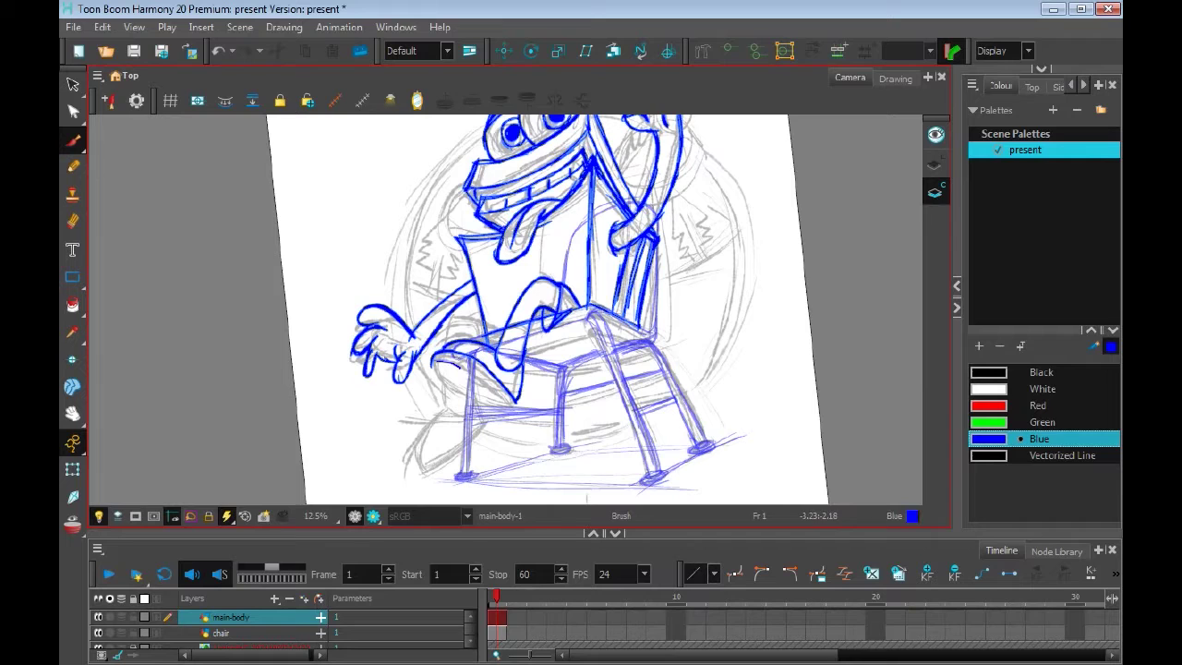
key(alt+e)
key(alt+b)
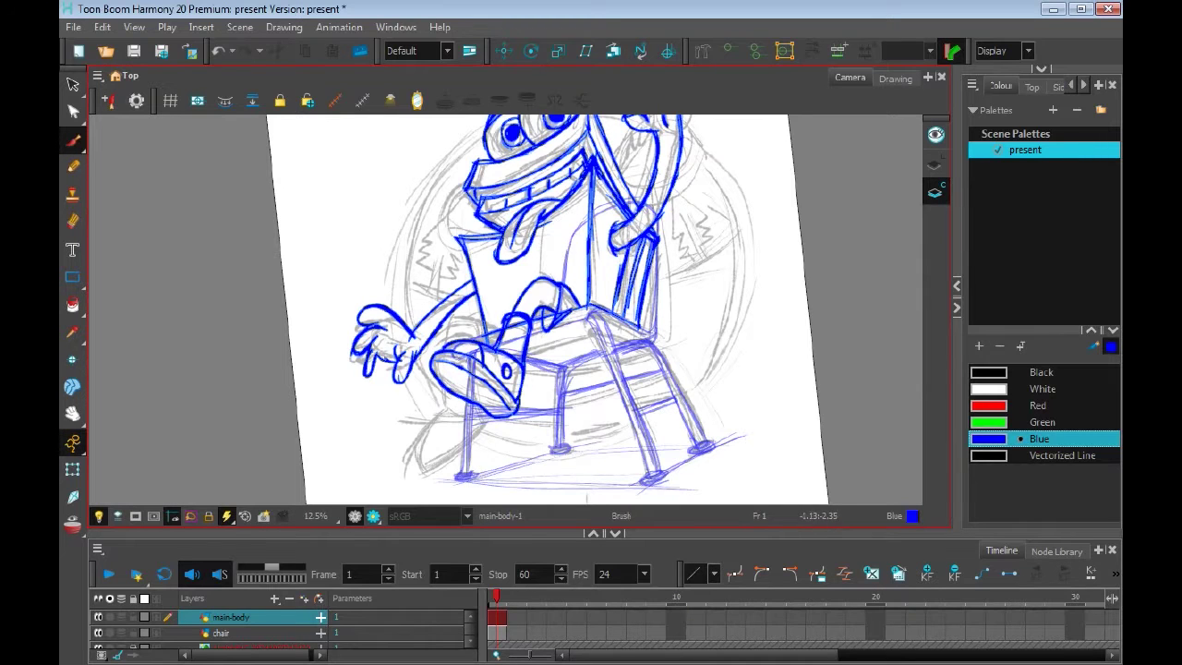
- Undo the stray scribble at the right and draw the badge circle's left arc
mouse_move(545, 309)
mouse_down()
mouse_move(556, 299)
mouse_move(469, 385)
mouse_move(473, 425)
mouse_up()
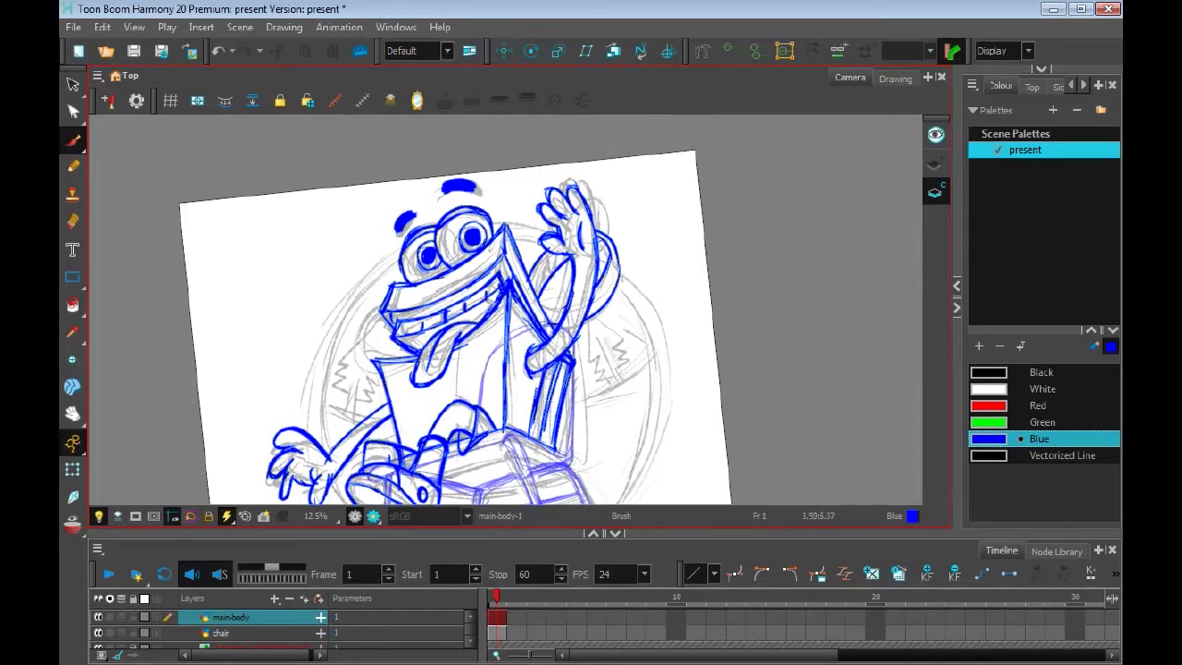
drag(544, 309, 549, 139)
click(605, 533)
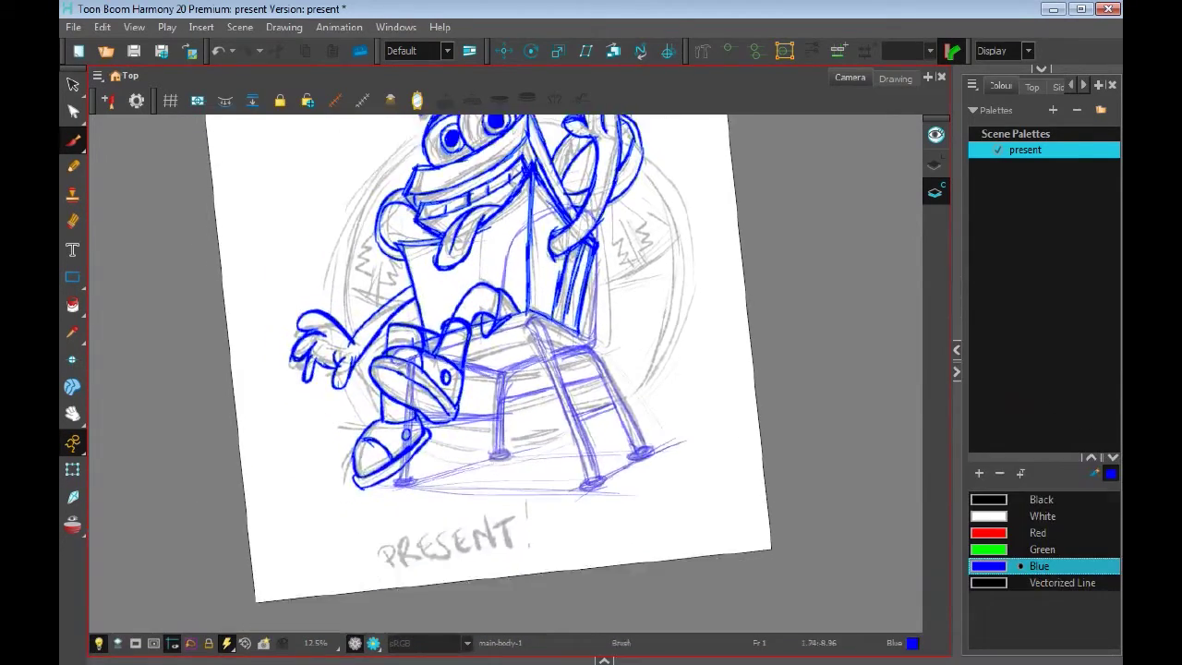
mouse_move(611, 296)
mouse_down()
mouse_move(517, 517)
mouse_move(334, 360)
mouse_up()
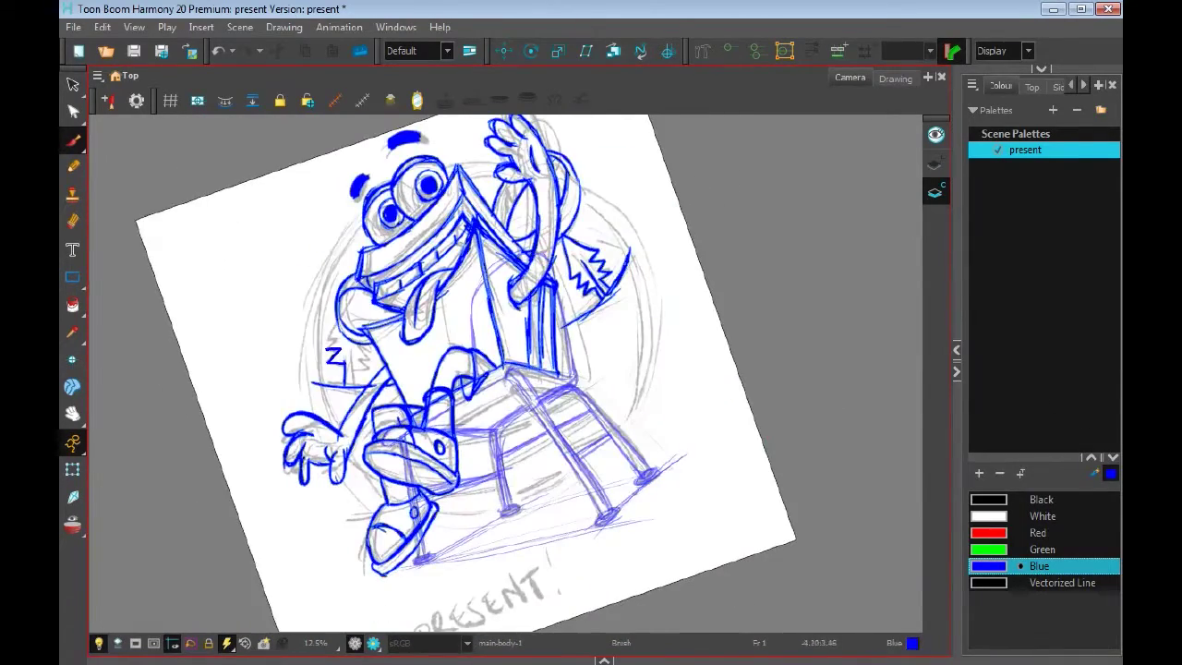
key(shift+x)
key(ctrl+z)
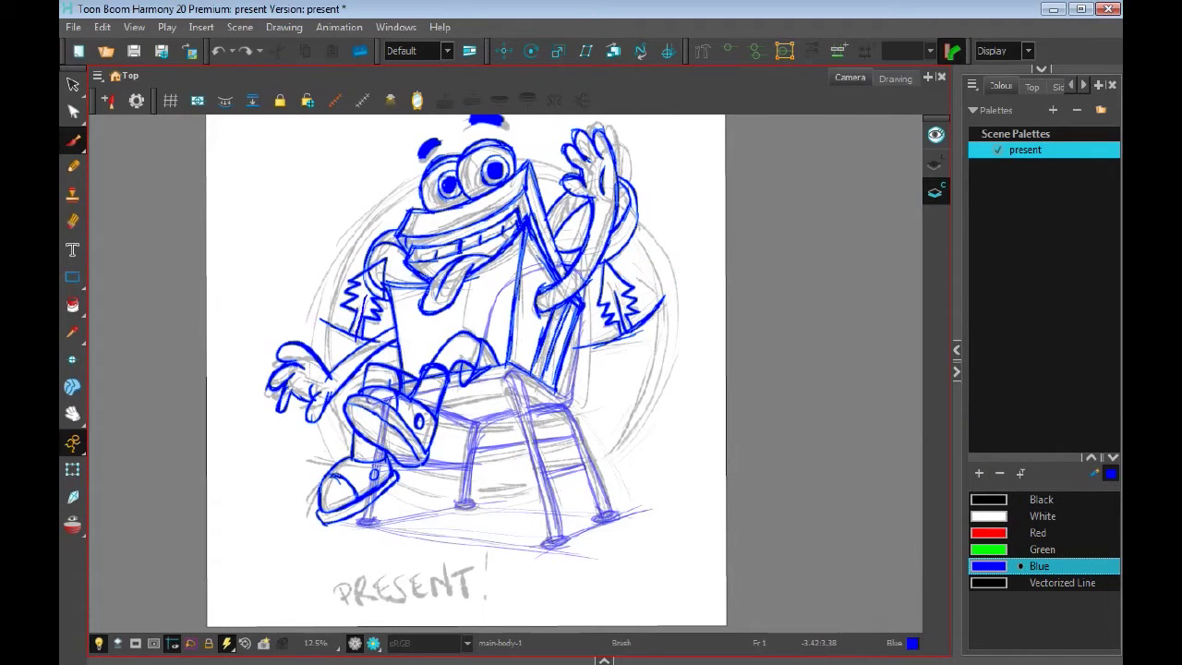
drag(411, 181, 331, 360)
- Draw the badge's right arc, reposition and tilt the waving hand, then select the eyebrows
mouse_move(500, 484)
mouse_down()
mouse_move(627, 417)
mouse_move(639, 225)
mouse_up()
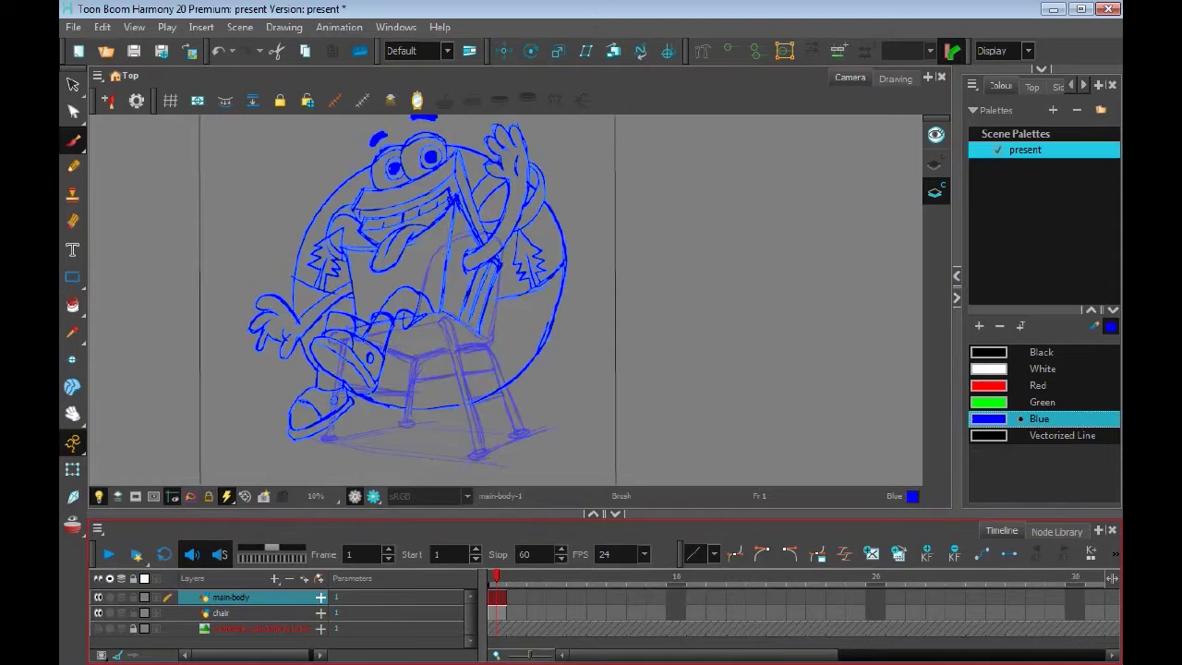
scroll(508, 300, up, 3)
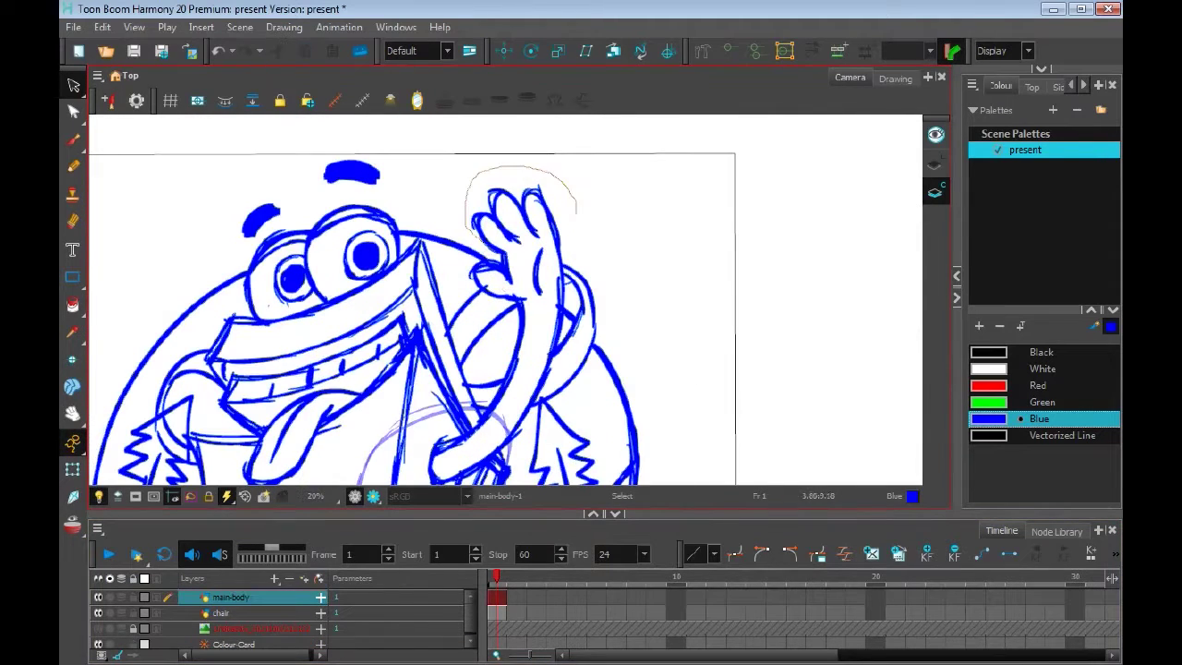
drag(457, 177, 572, 444)
key(alt+e)
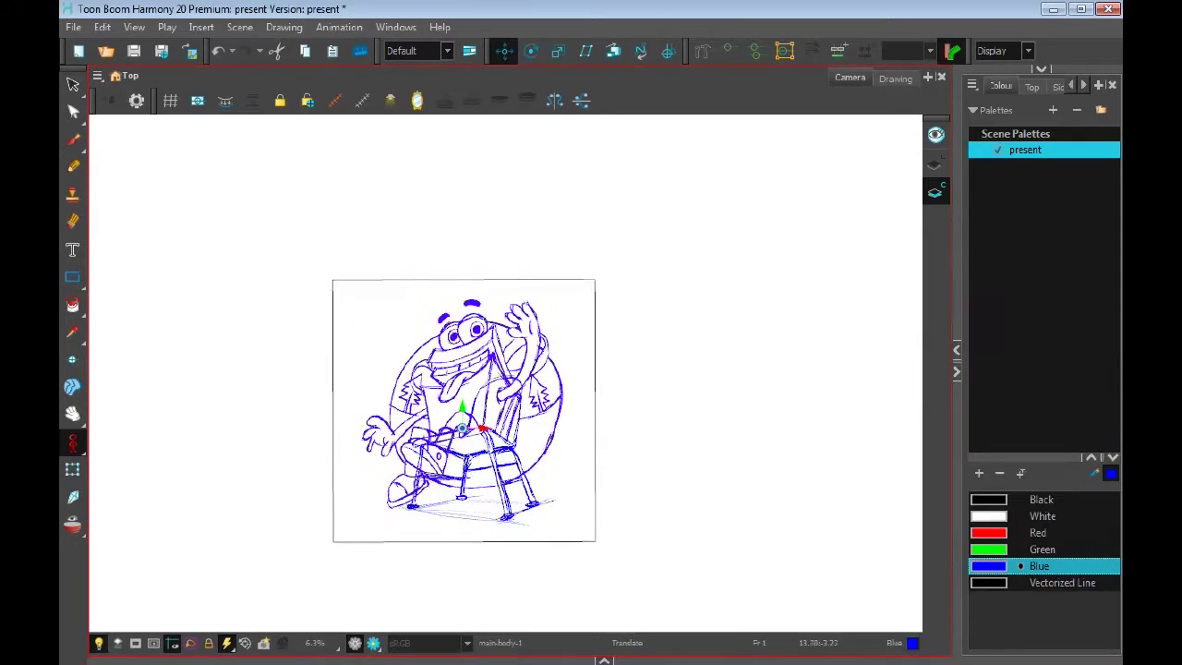
drag(395, 238, 475, 298)
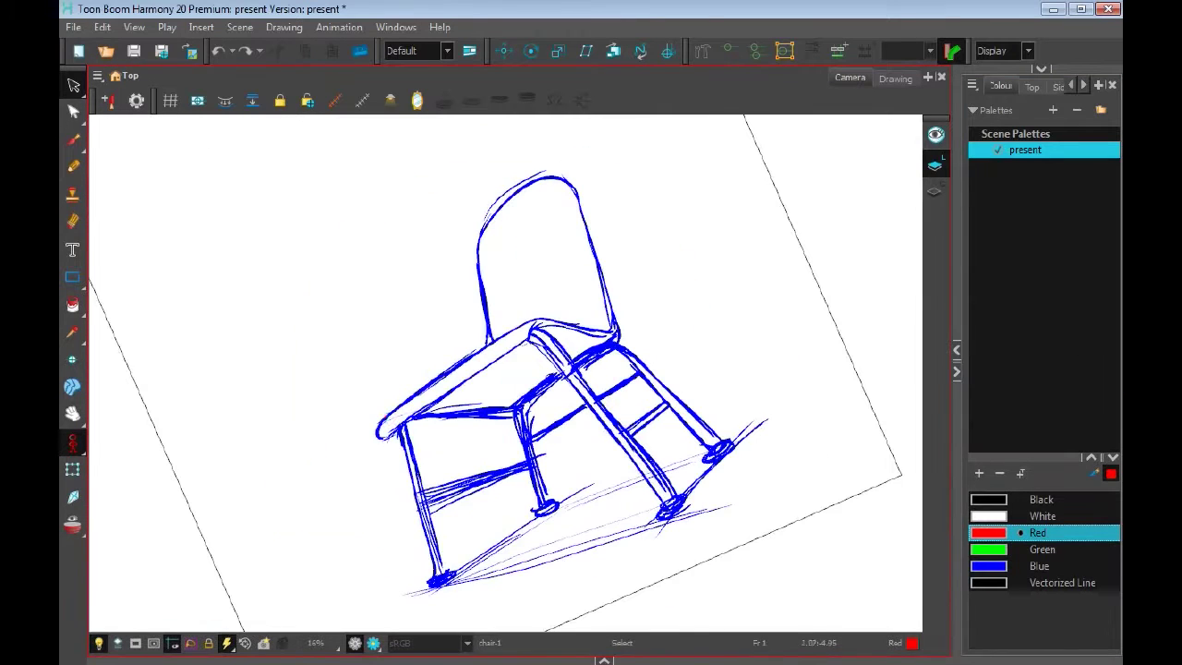
- Trace the chair seat edge and backrest in red
key(alt+b)
drag(380, 415, 578, 323)
drag(487, 343, 589, 238)
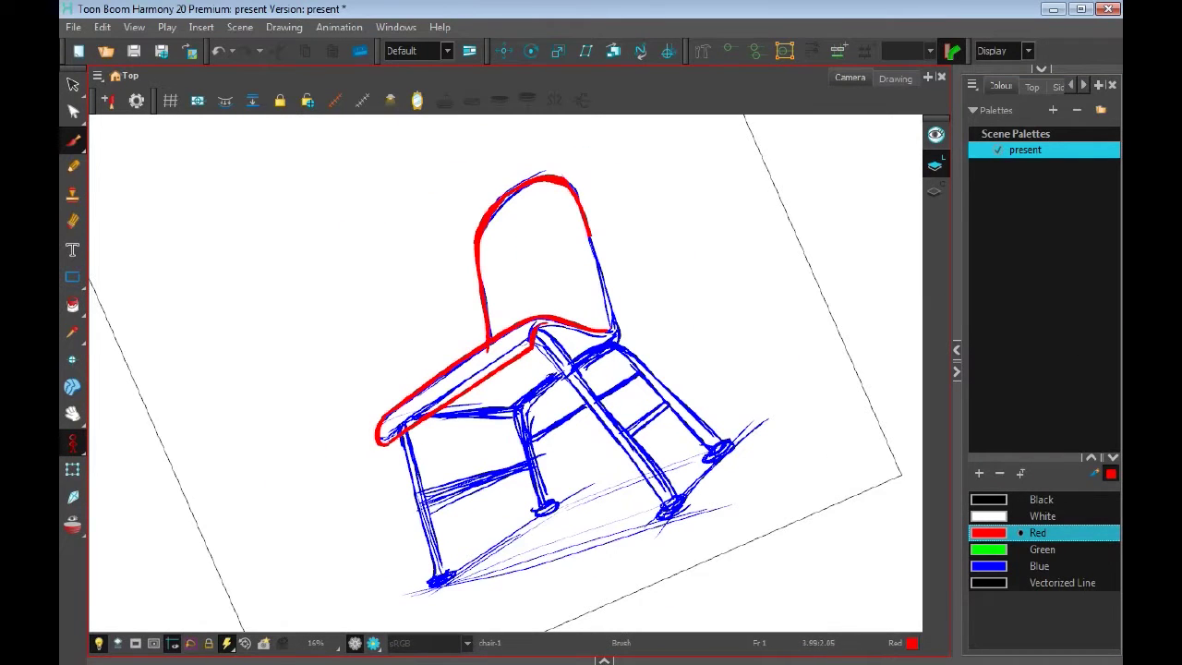
click(72, 83)
drag(554, 277, 437, 218)
scroll(506, 374, up, 2)
key(shift+x)
- Ink the front-right, front-left and back-right legs with their feet, plus the back rung, in red
drag(560, 162, 681, 488)
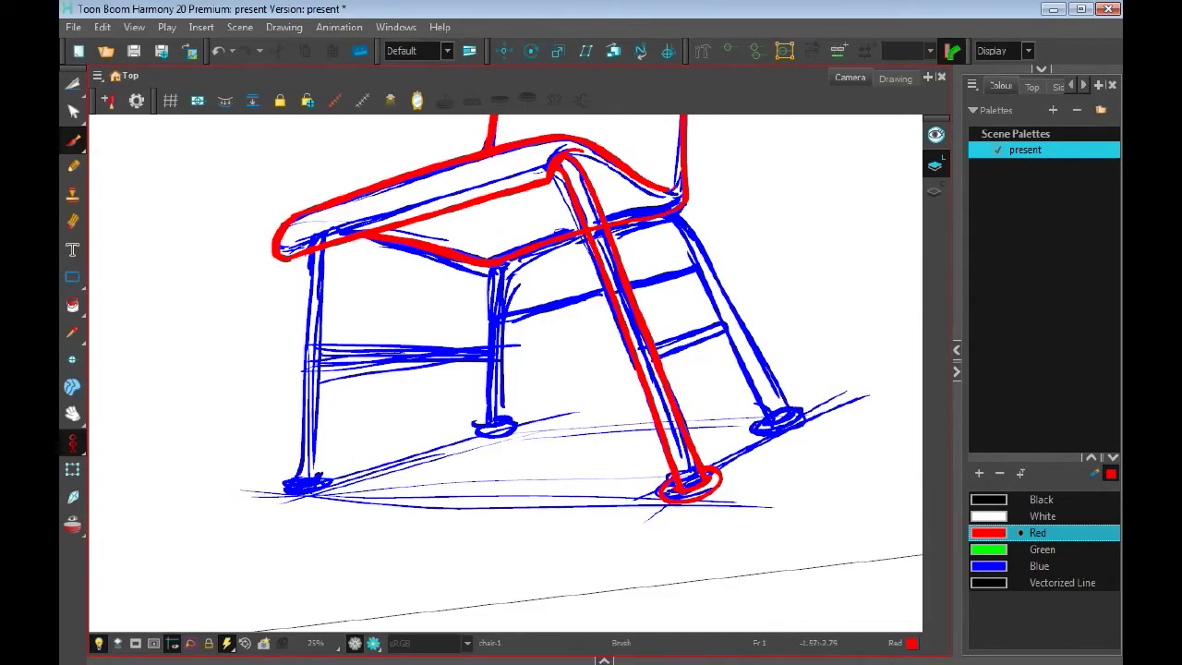
mouse_move(314, 248)
mouse_down()
mouse_move(300, 484)
mouse_move(319, 482)
mouse_up()
drag(314, 485, 304, 517)
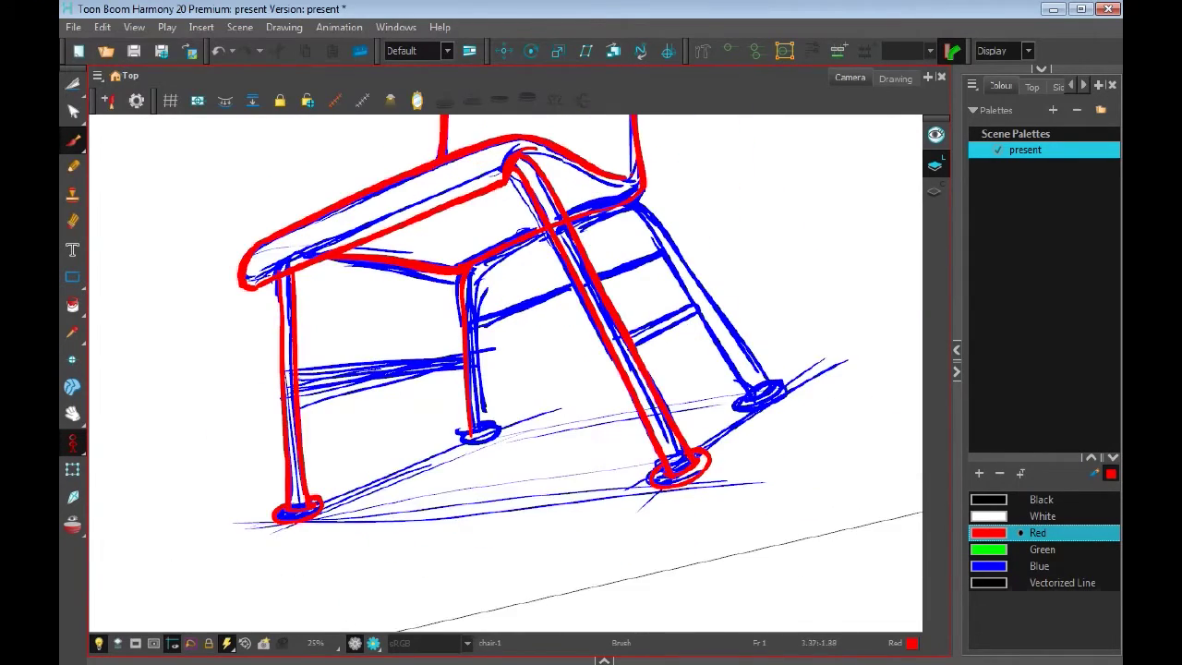
drag(661, 226, 762, 383)
drag(734, 429, 775, 432)
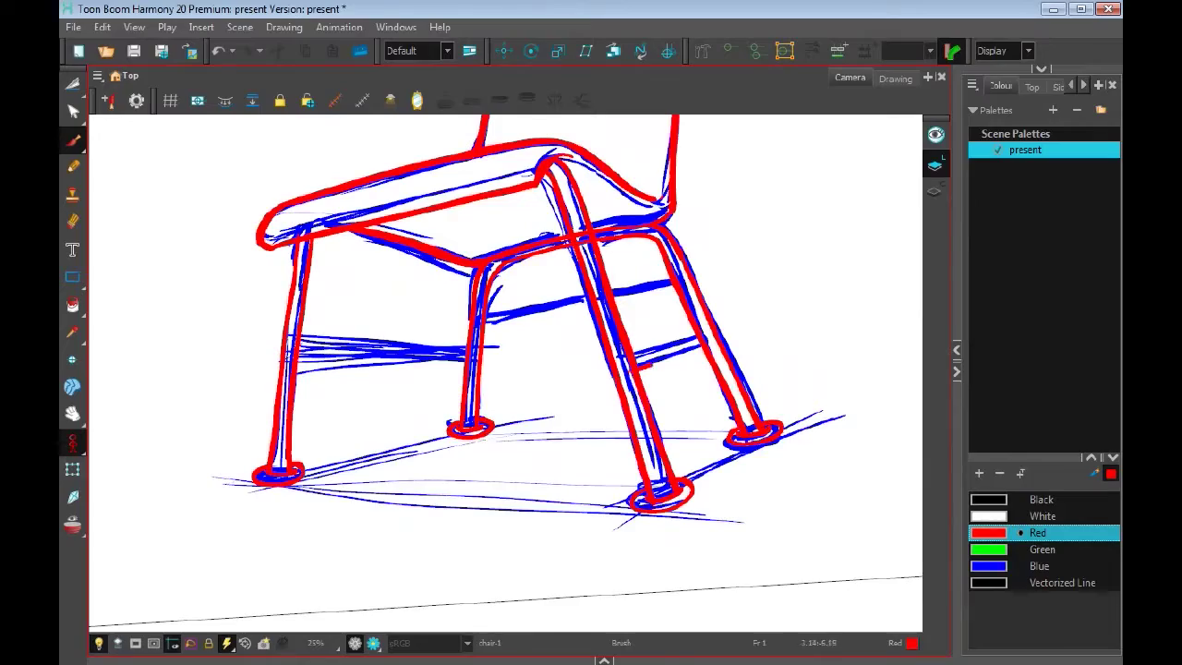
drag(635, 365, 700, 340)
key(c)
key(alt+t)
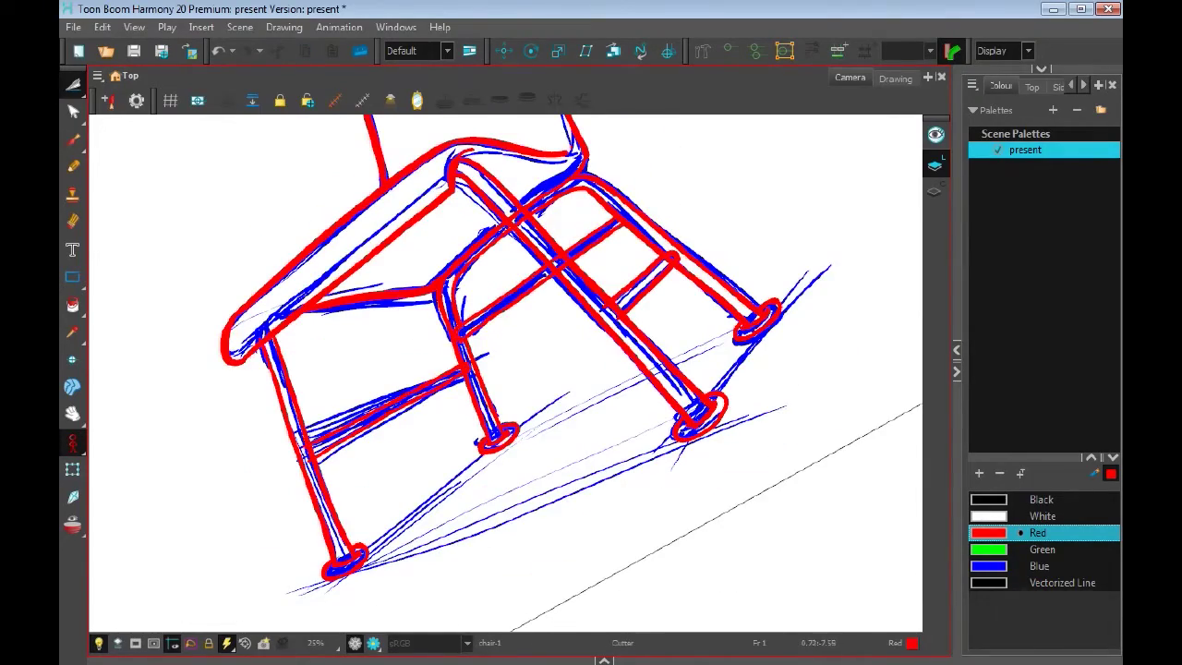
scroll(508, 369, up, 2)
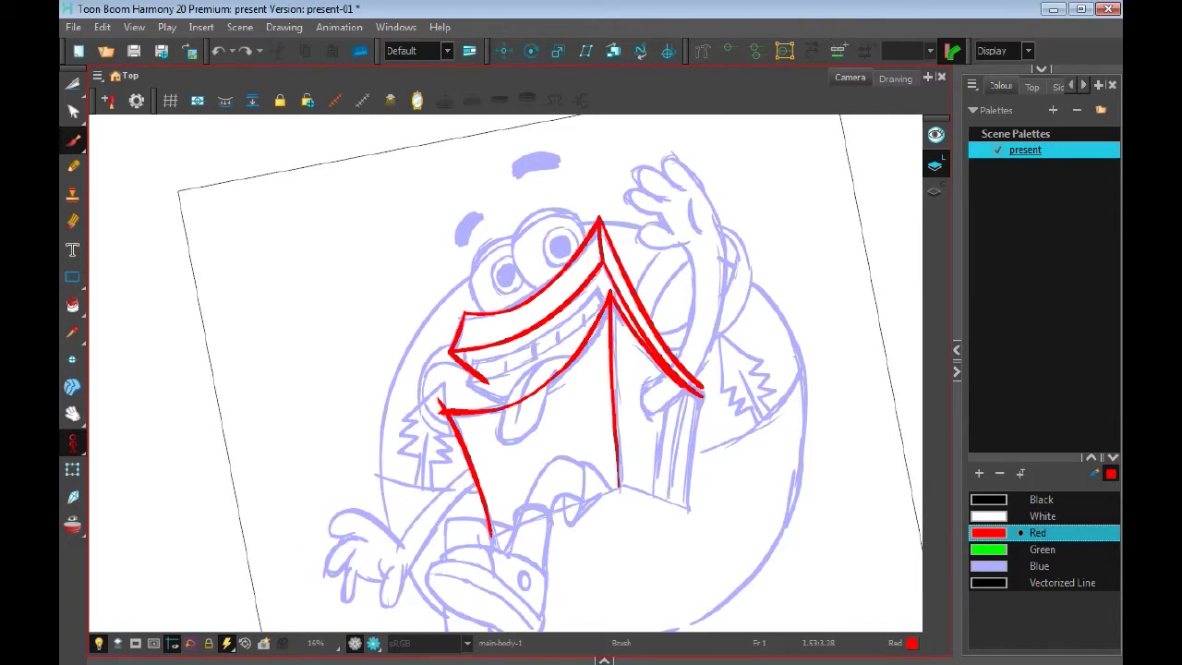
- Ink the box's right edge below the jaw and the edges around the mouth in red
drag(702, 390, 681, 508)
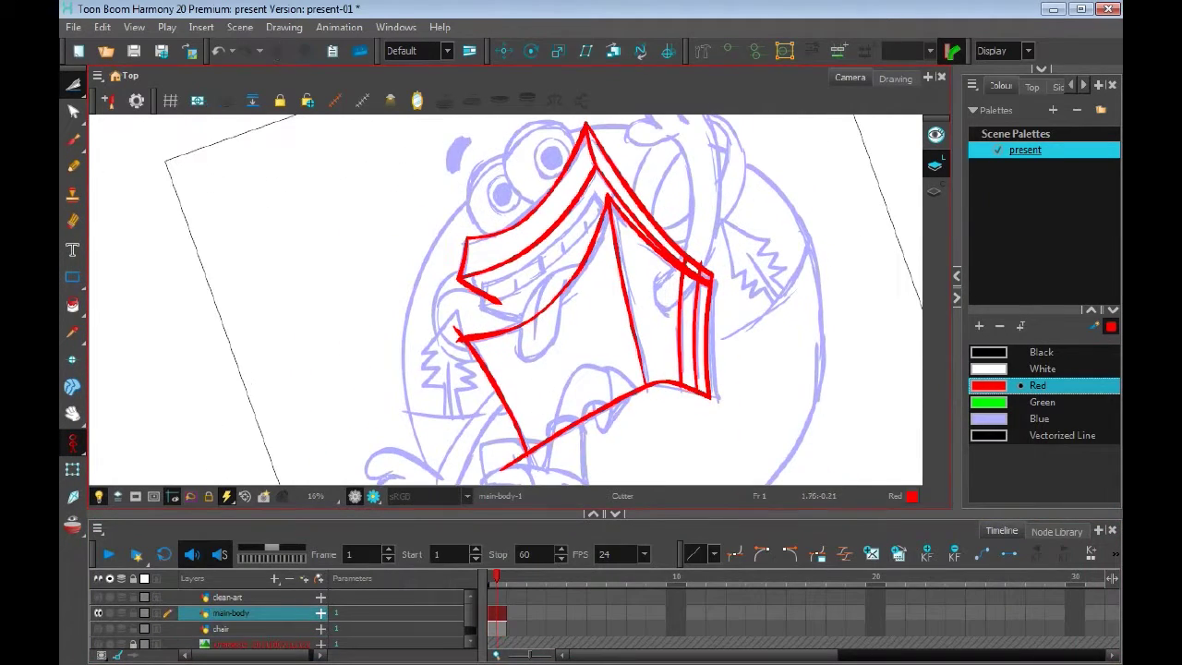
key(alt+b)
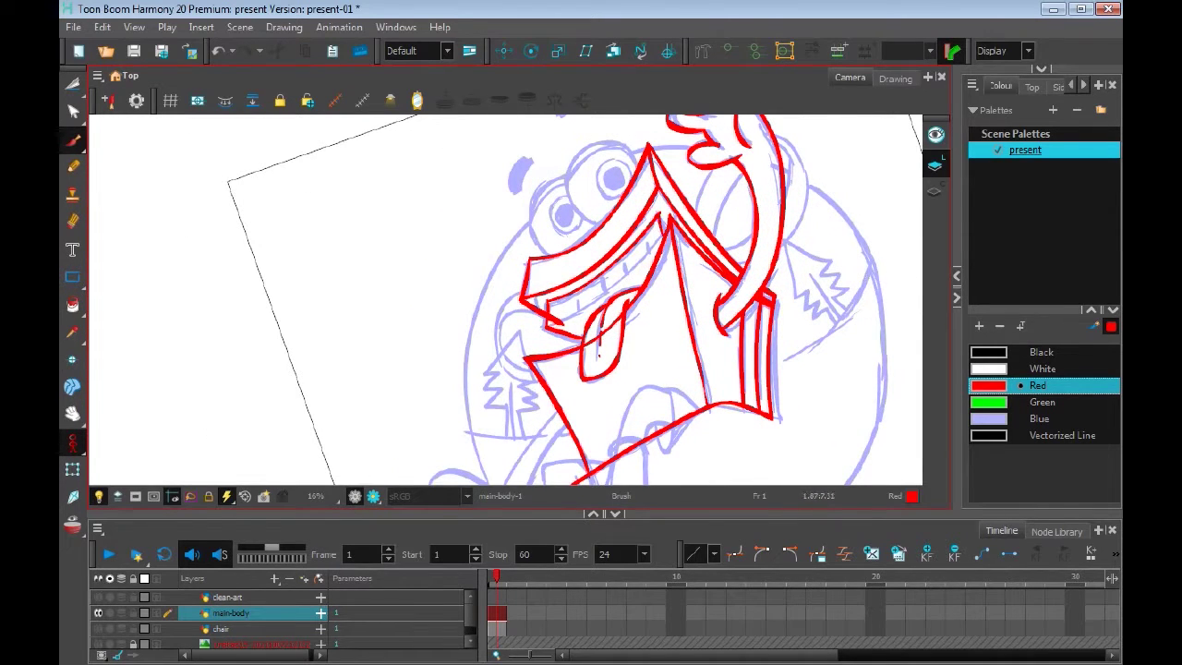
drag(543, 332, 606, 294)
drag(580, 312, 657, 240)
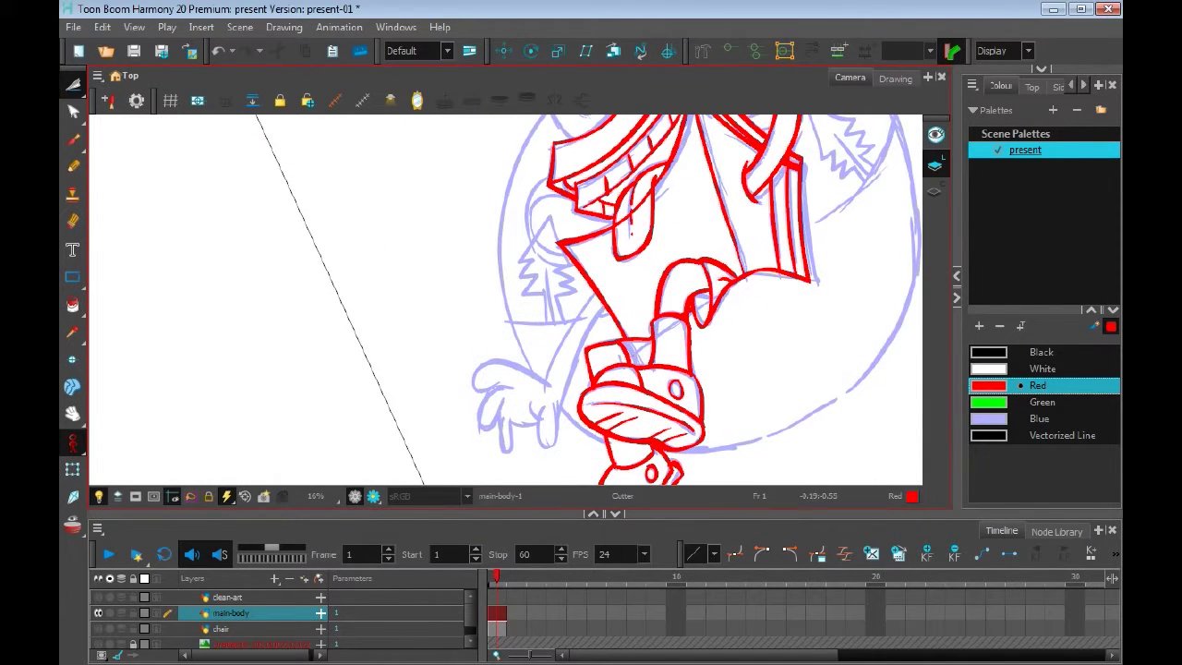
key(alt+b)
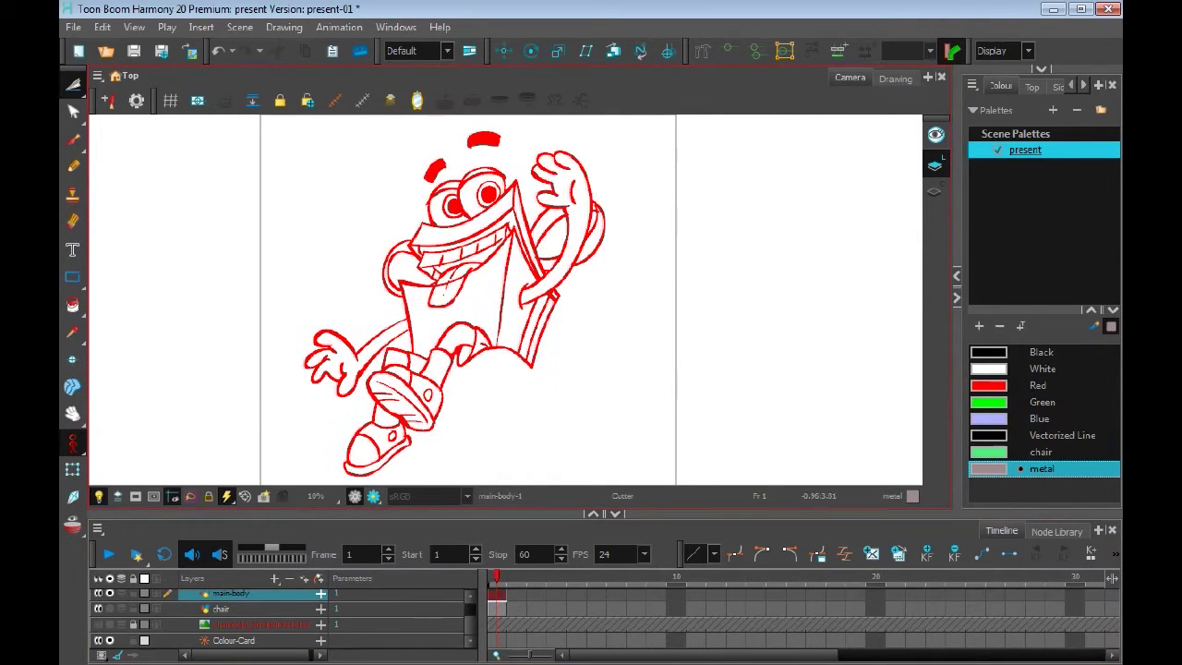
- Turn off the colour preview, select the bkg layer and add a new white-line drawing layer
scroll(467, 239, up, 2)
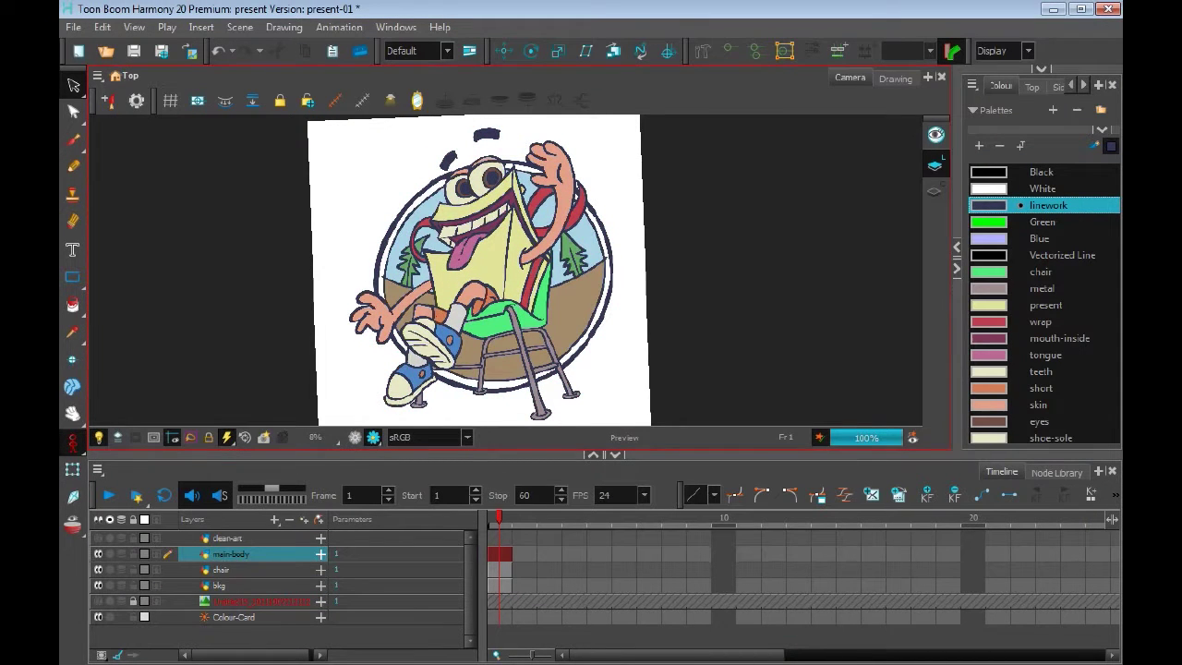
click(231, 570)
key(alt+s)
click(219, 585)
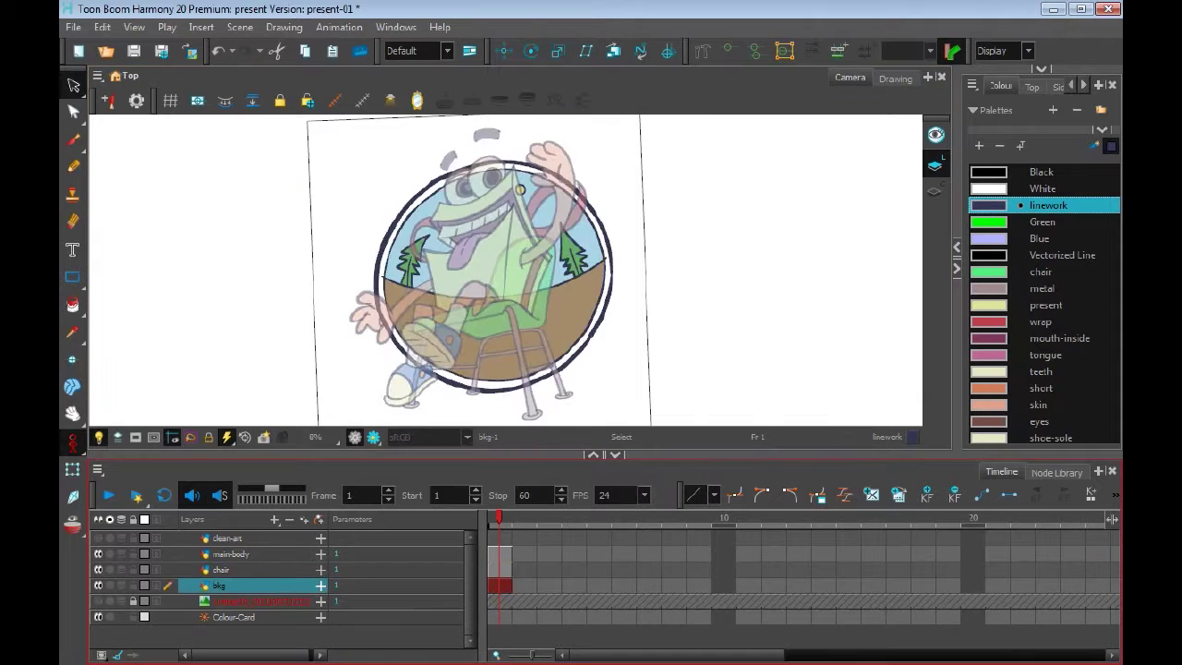
key(ctrl+r)
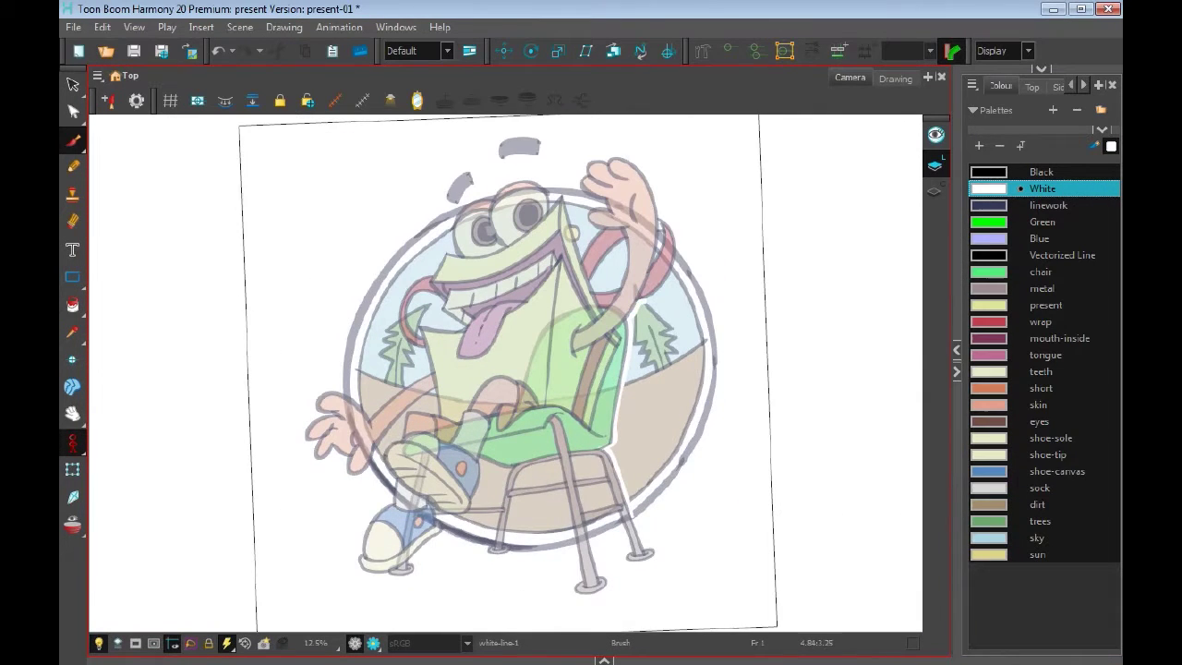
- Paint white outline strokes beside the character's left arm
drag(517, 370, 534, 405)
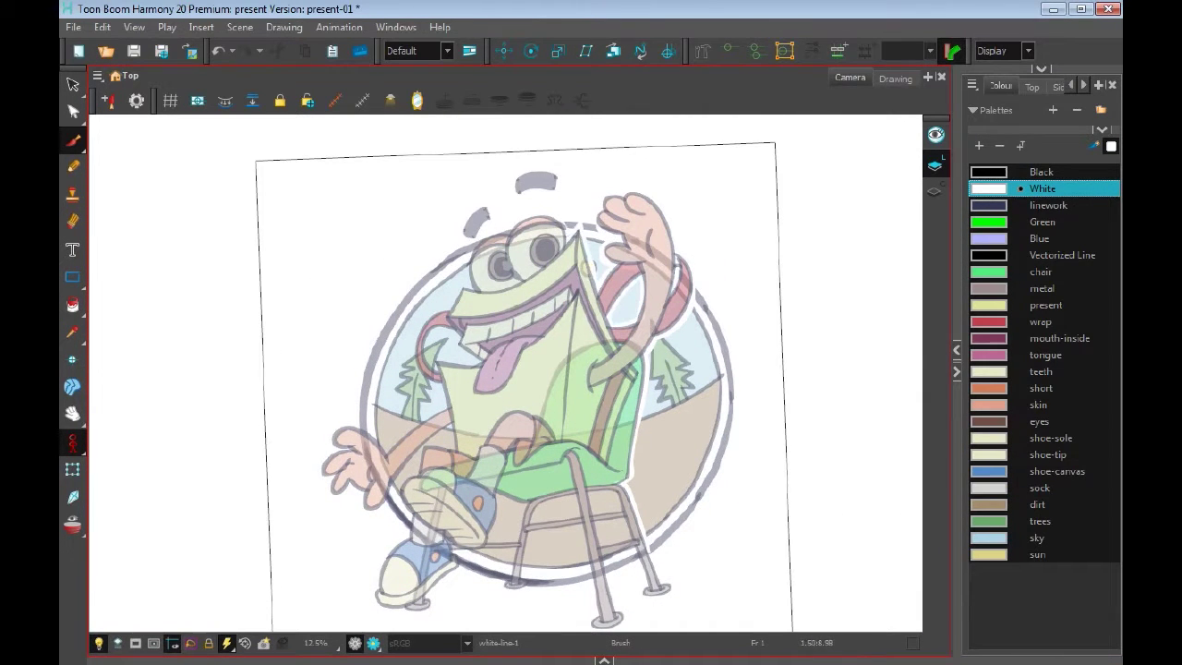
drag(517, 369, 532, 340)
drag(462, 360, 410, 411)
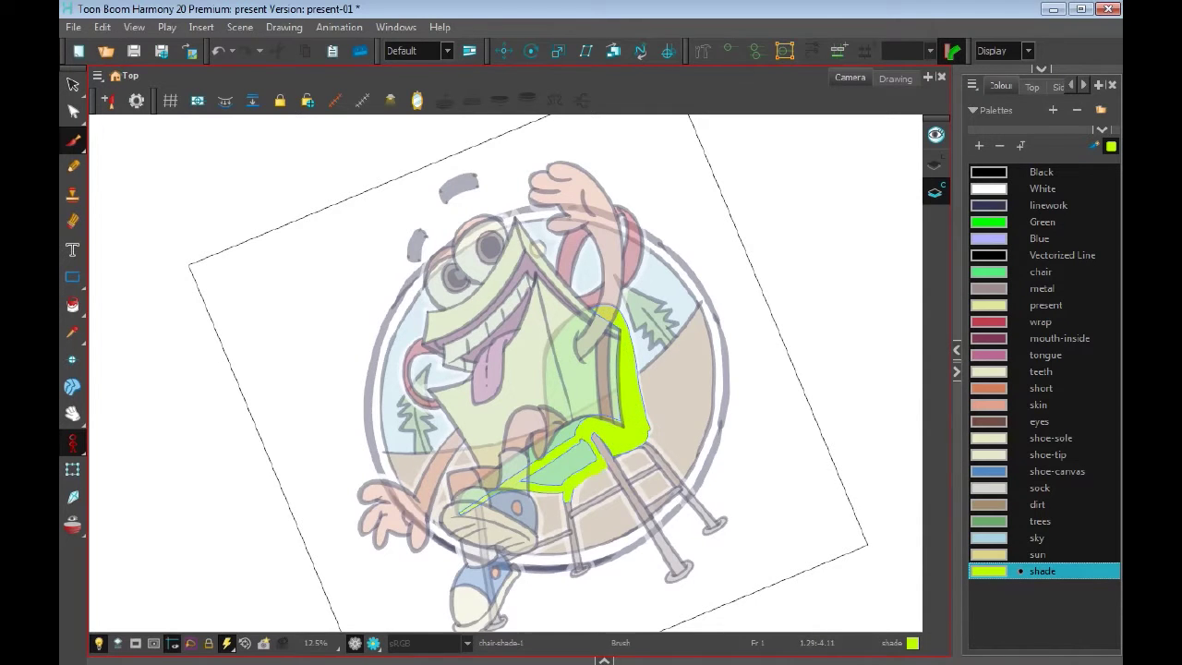
- Outline and fill shade areas along the seat near the shoe and the lower body
drag(498, 416, 536, 325)
drag(519, 416, 535, 540)
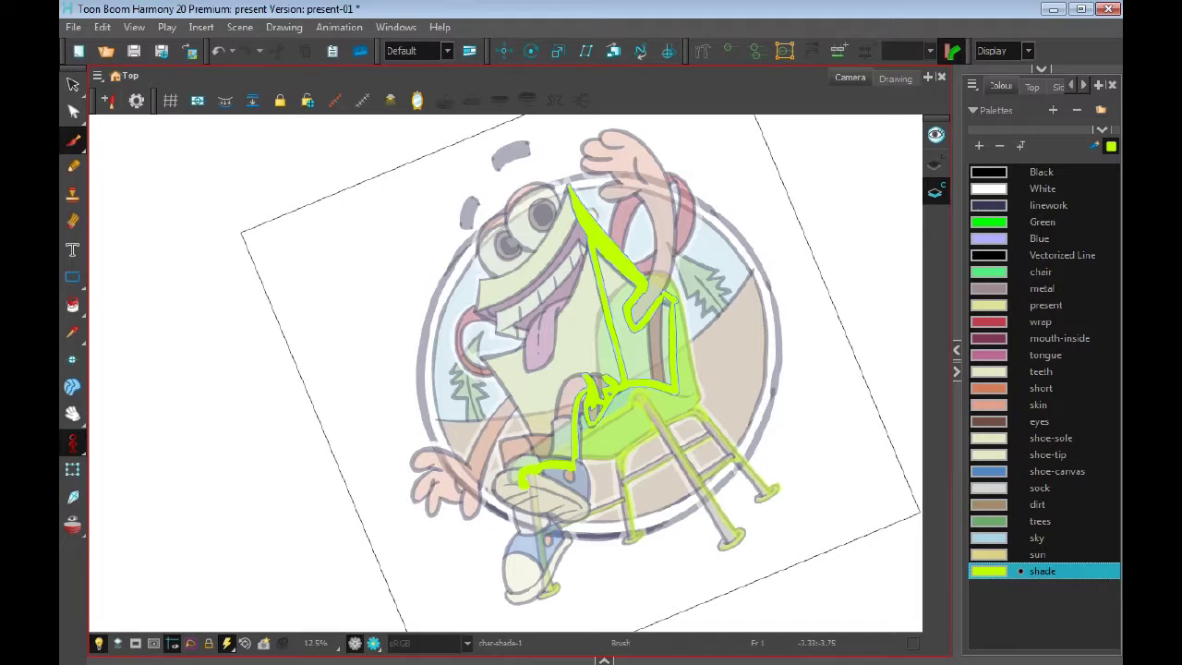
key(alt+b)
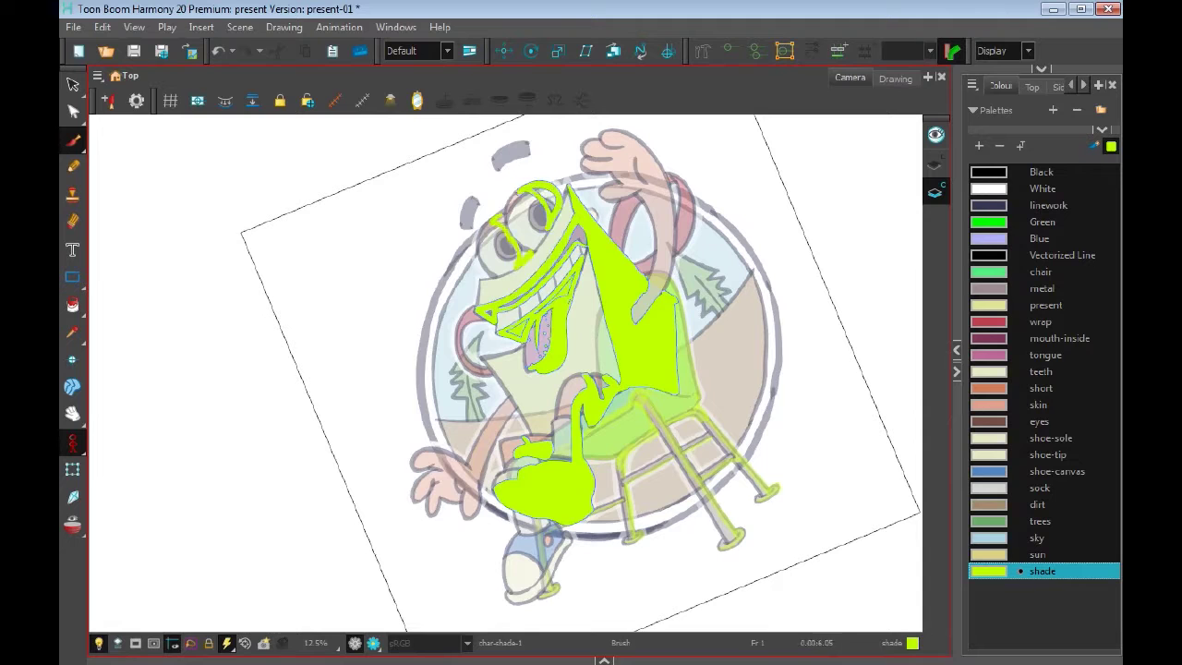
mouse_move(591, 369)
mouse_down()
mouse_move(591, 402)
mouse_move(628, 406)
mouse_move(720, 366)
mouse_move(720, 227)
mouse_up()
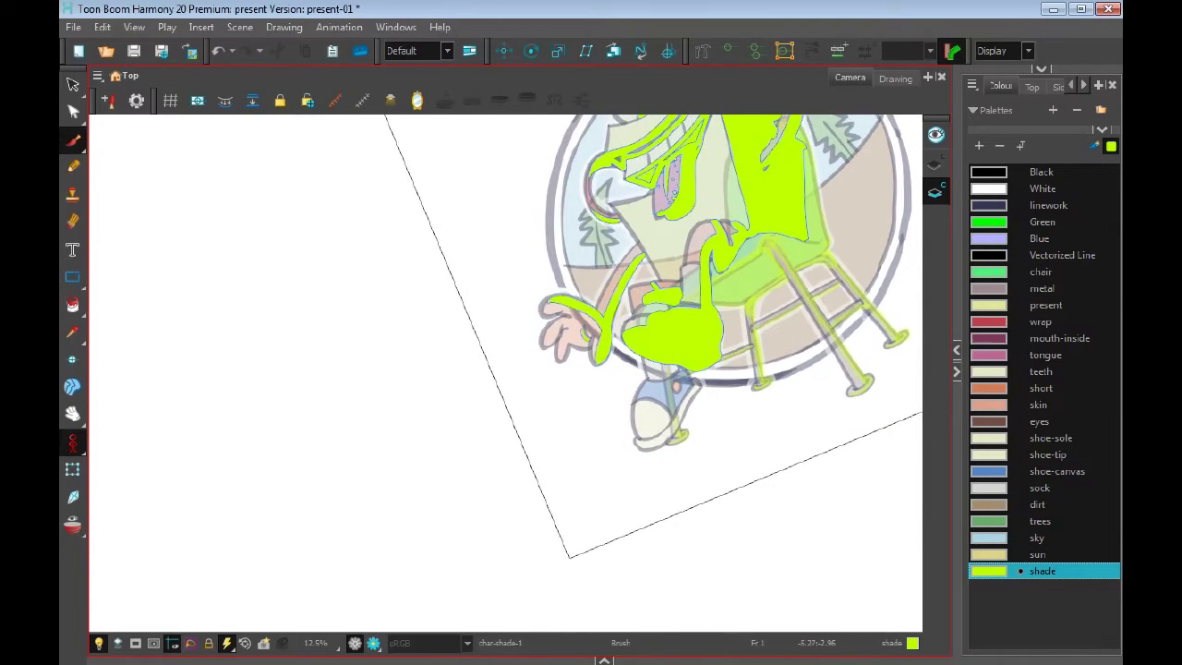
key(2)
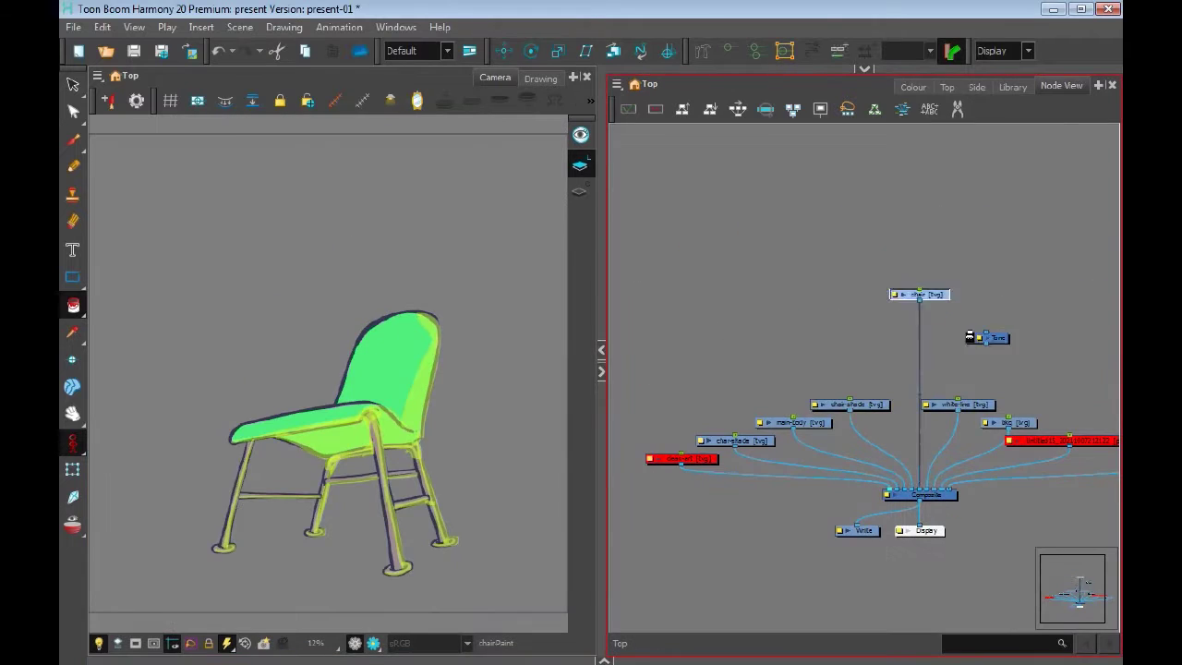
- Drag the Tone node onto the chair's connection cable in the Node View
drag(982, 338, 911, 350)
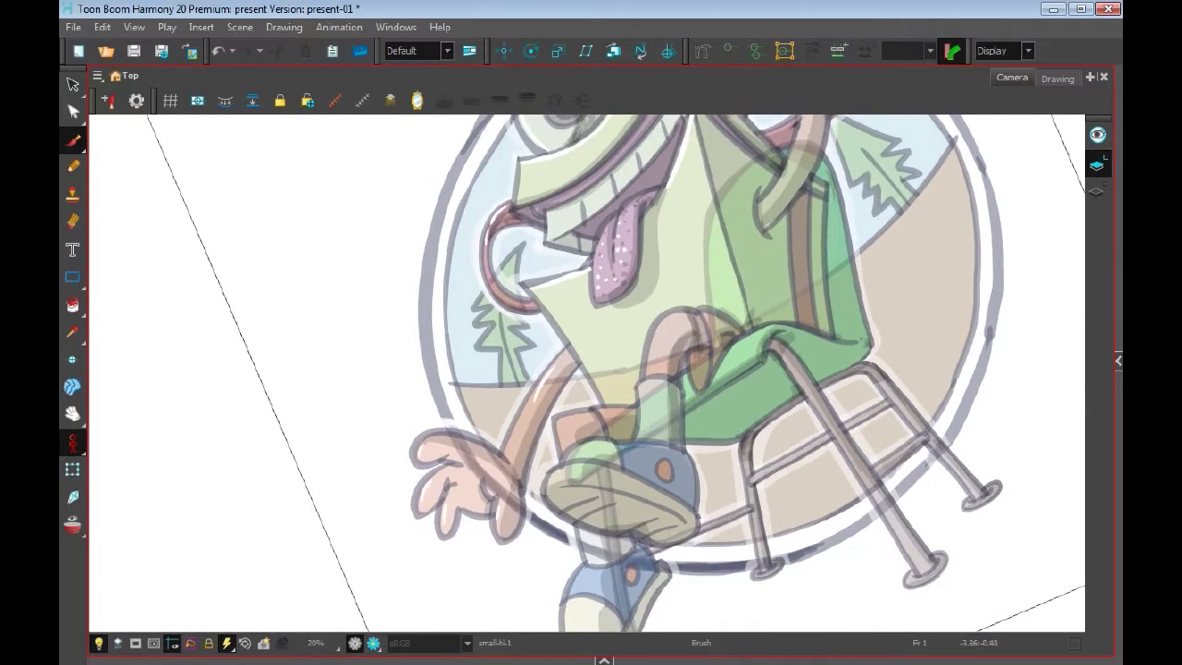
- Rotate the canvas to a more convenient drawing angle
key(x)
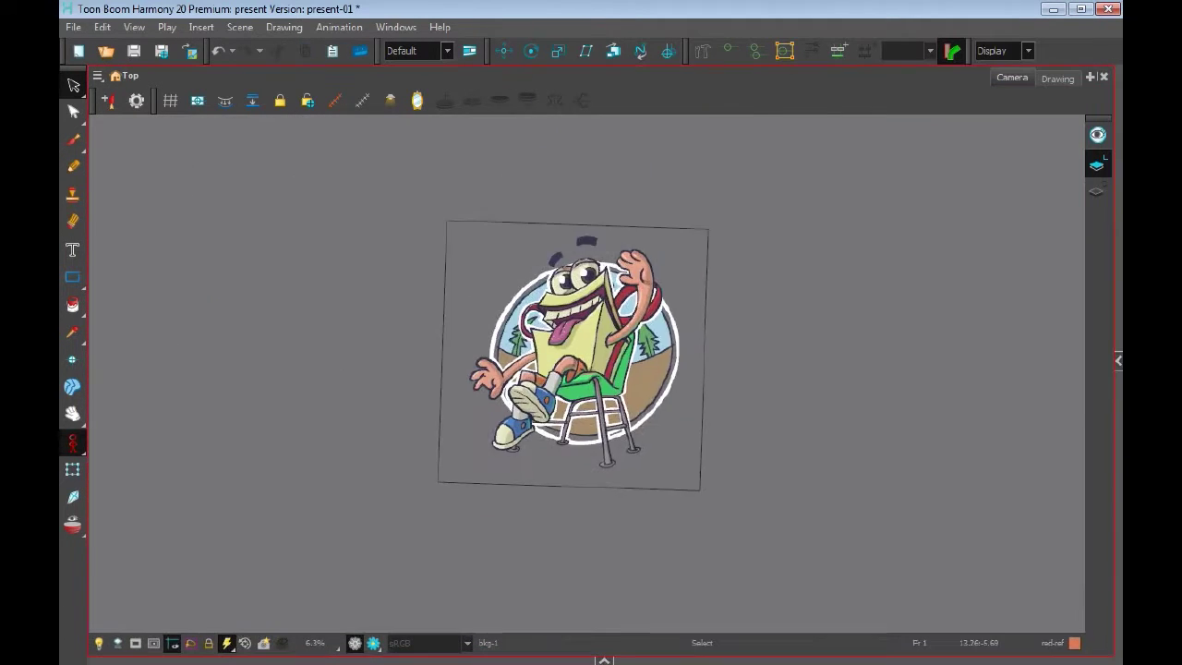
- Zoom the view in to double the drawing size
key(2)
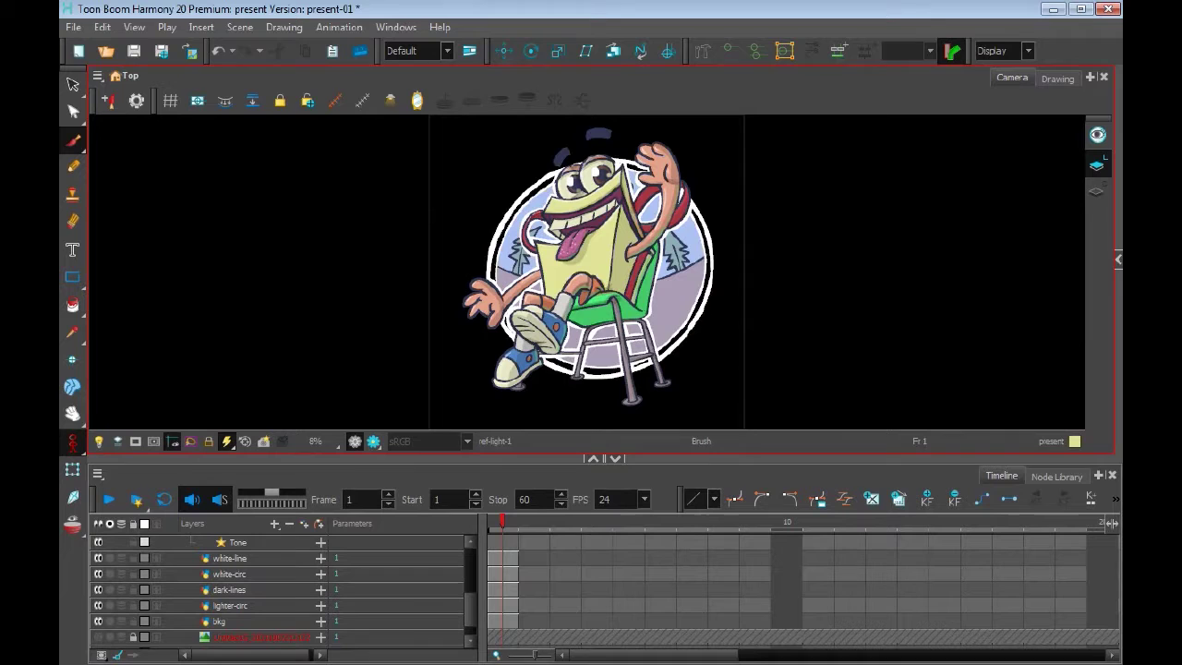
- Duplicate the white-line layer with Ctrl+D to create white-line_1
key(ctrl+d)
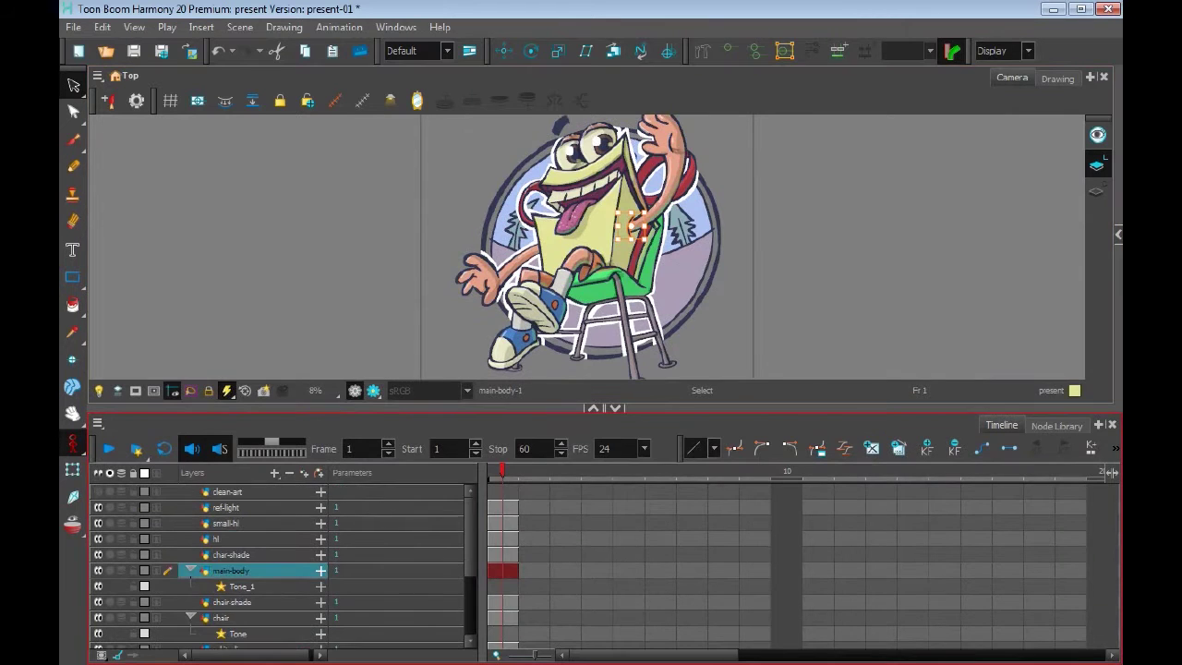
- Duplicate main-body as main-body_1 and paint all its strokes Green
right_click(256, 571)
click(395, 148)
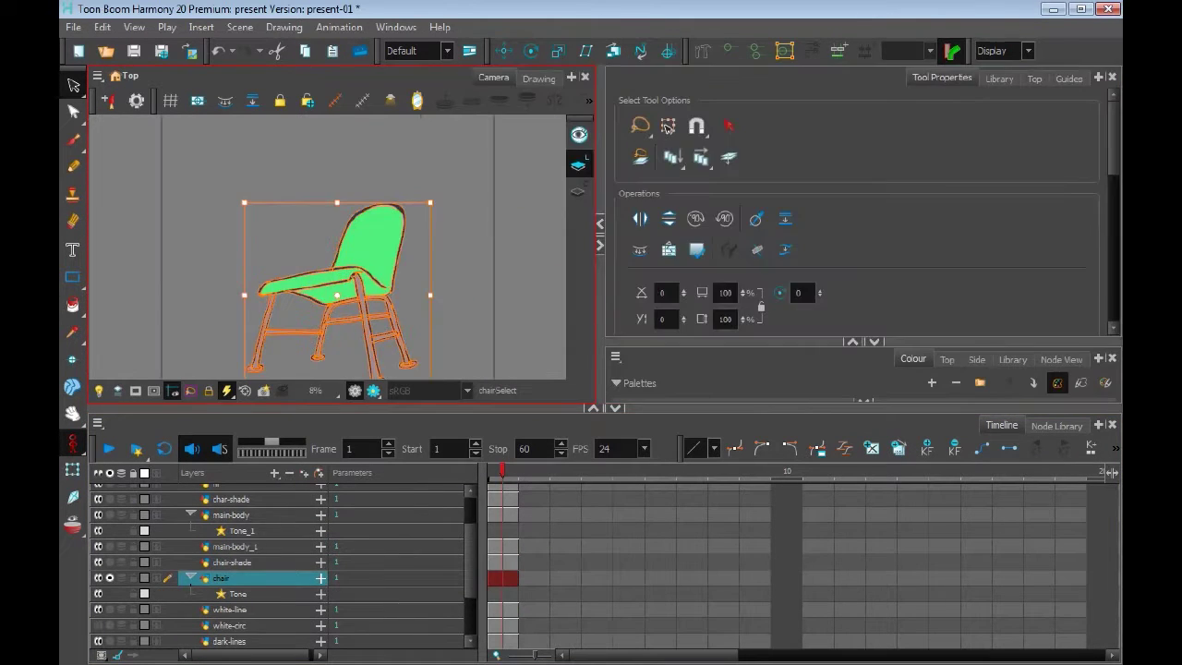
click(235, 545)
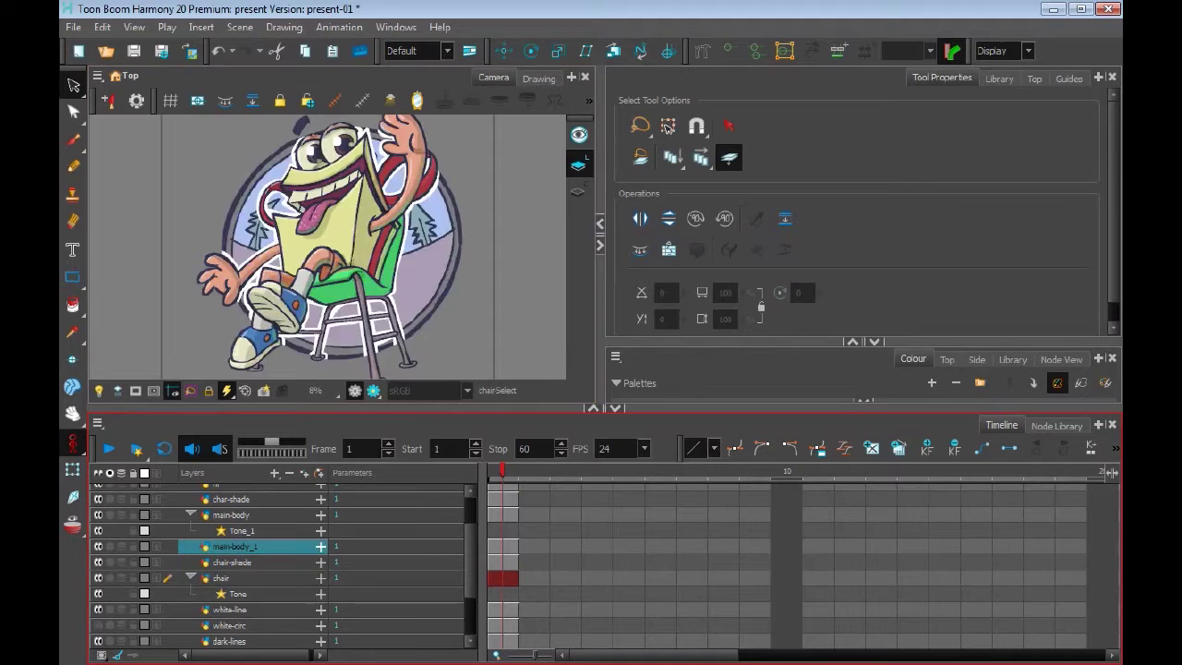
key(2)
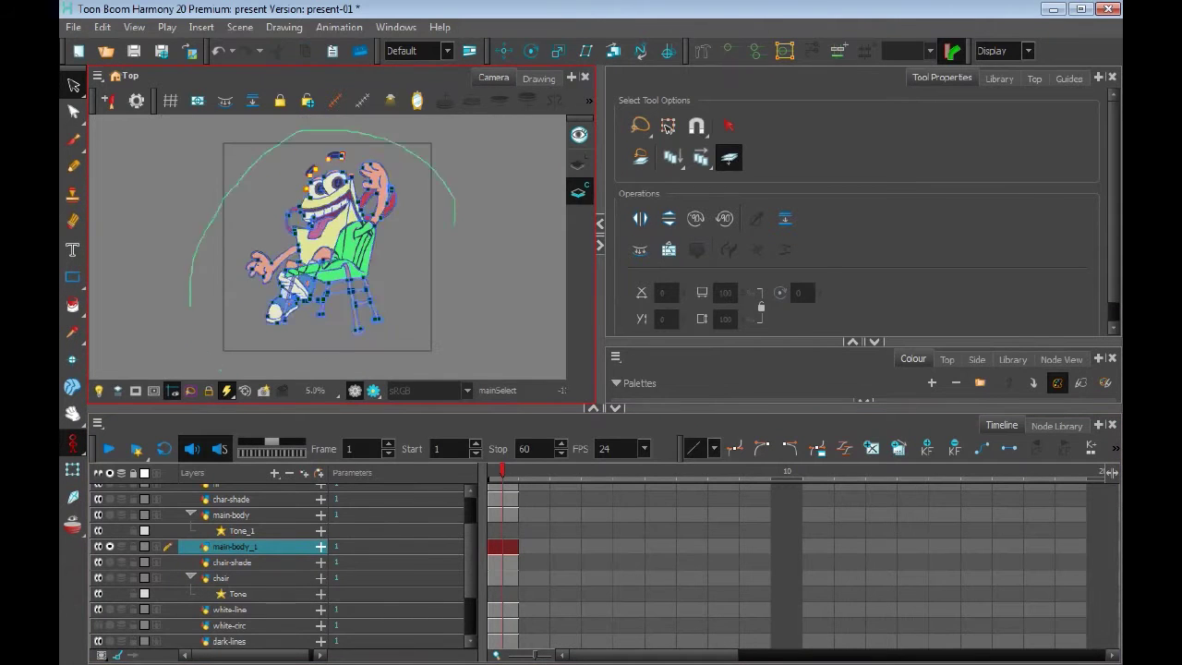
key(ctrl+a)
click(853, 341)
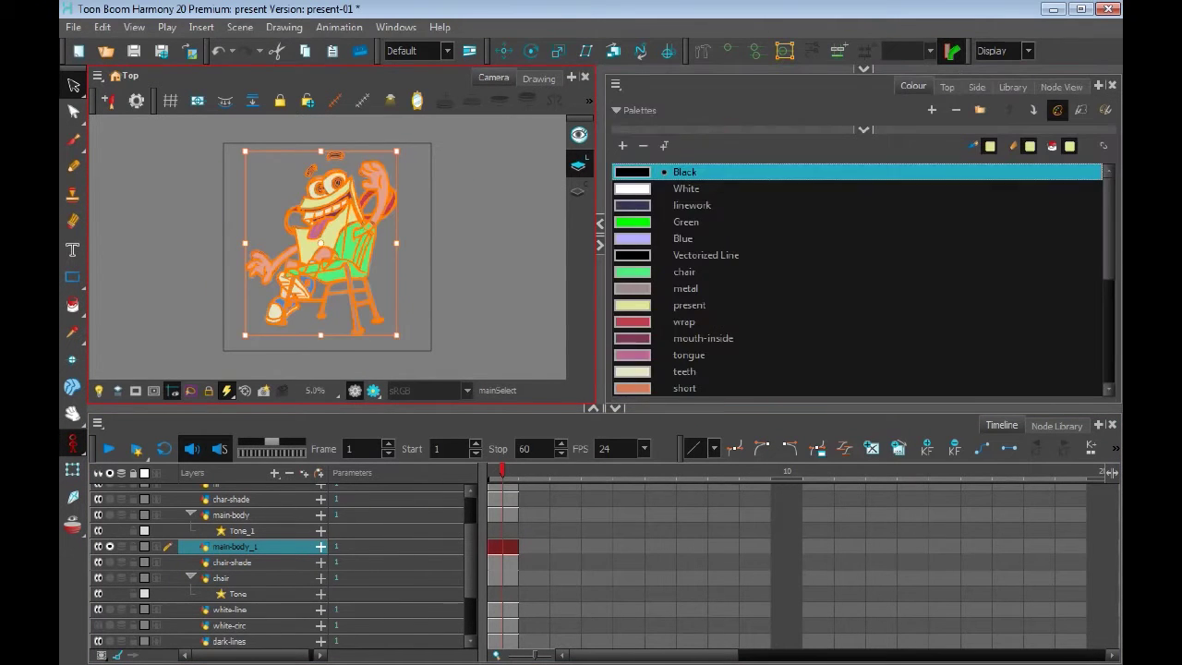
click(686, 221)
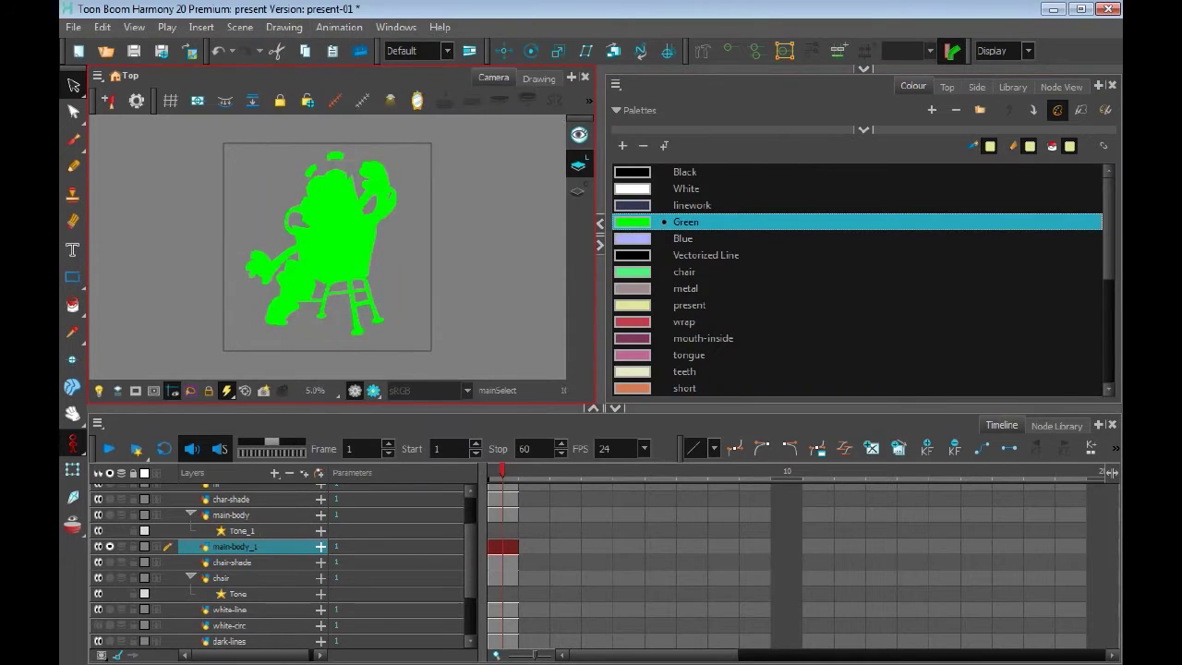
- Smooth the strokes of the green main-body_1 drawing
click(283, 26)
click(628, 194)
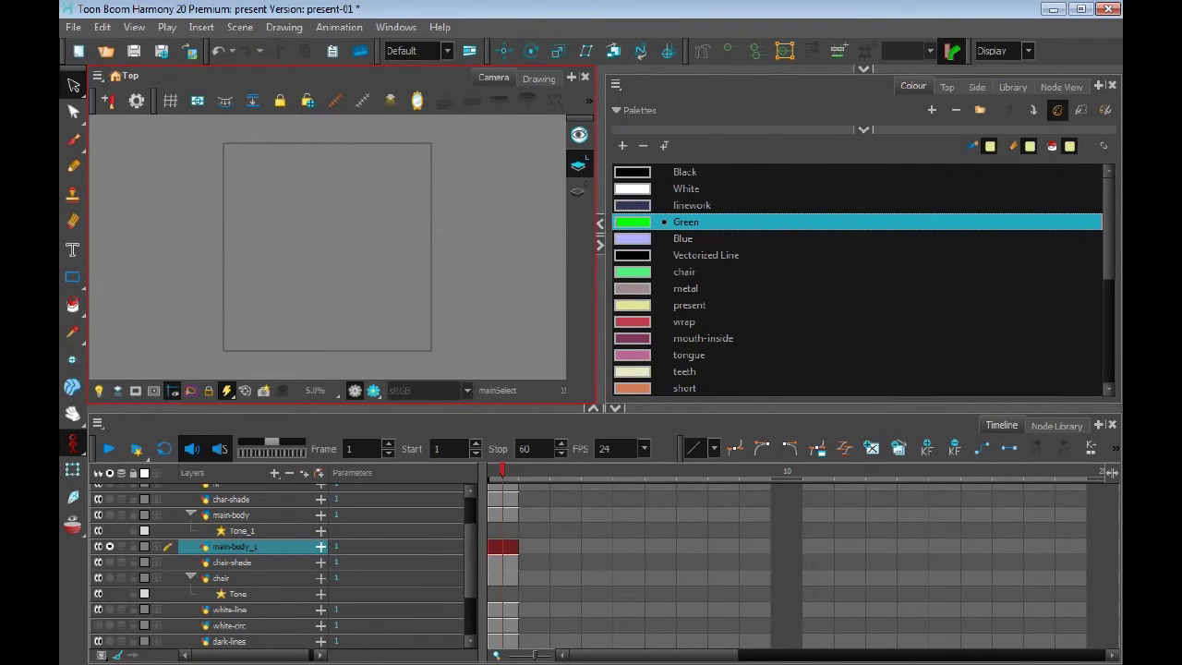
click(284, 27)
mouse_move(330, 117)
click(659, 150)
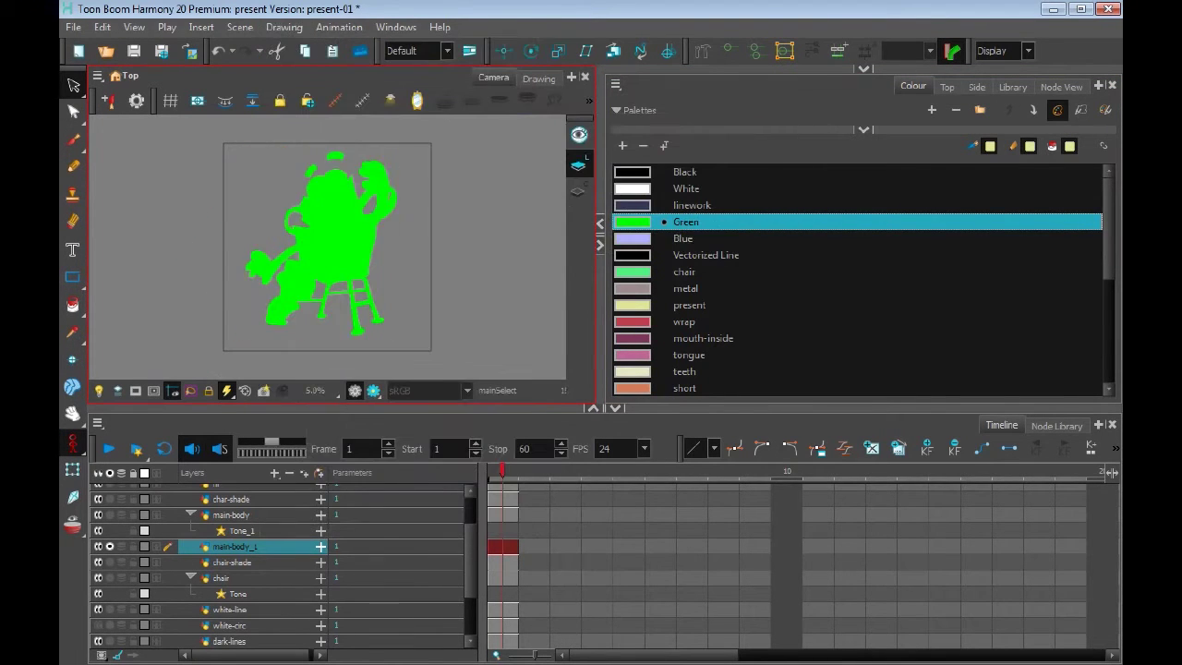
scroll(327, 248, up, 1)
click(283, 27)
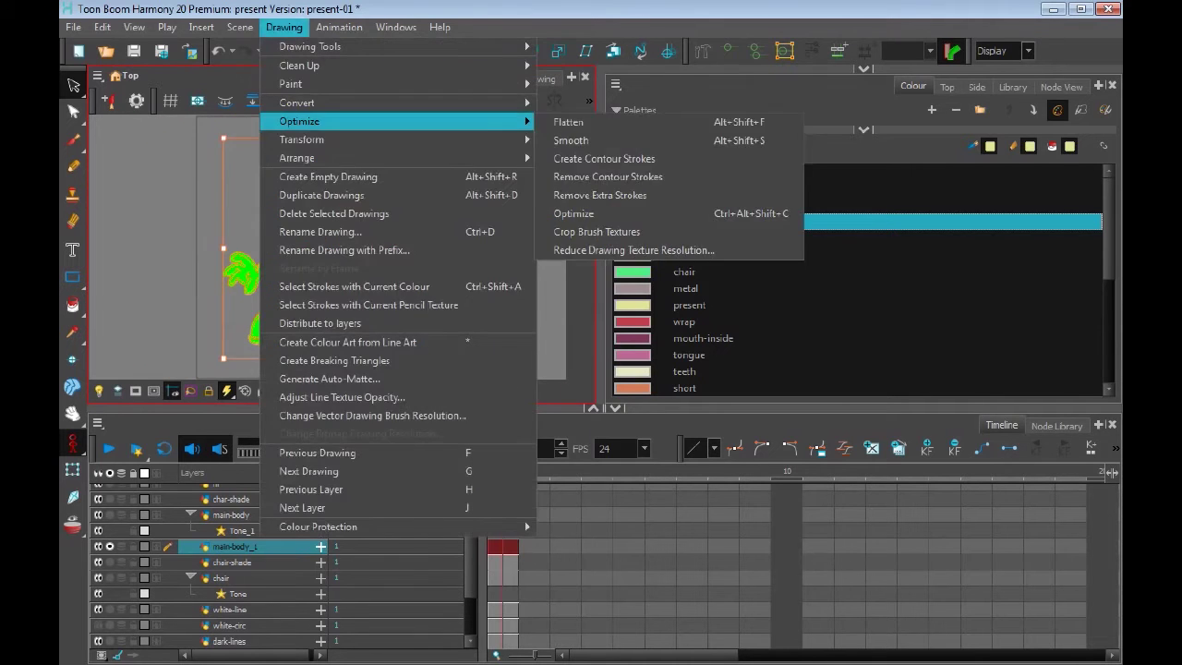
click(317, 341)
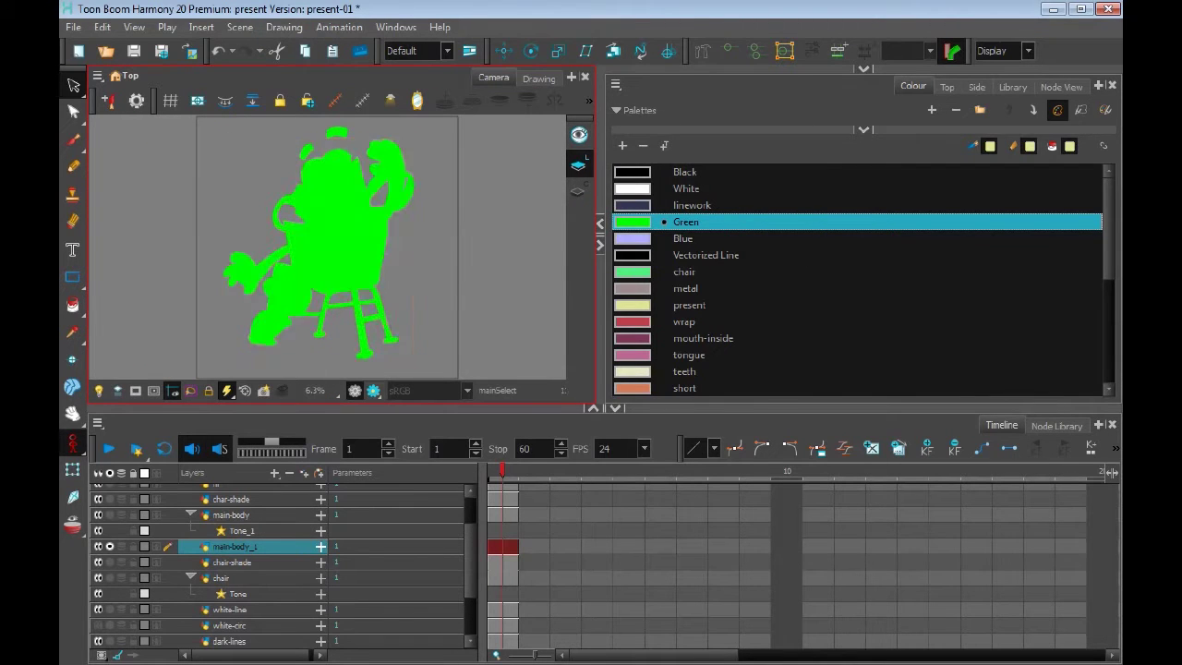
- Create contour strokes around the green shapes and save the scene
key(ctrl+a)
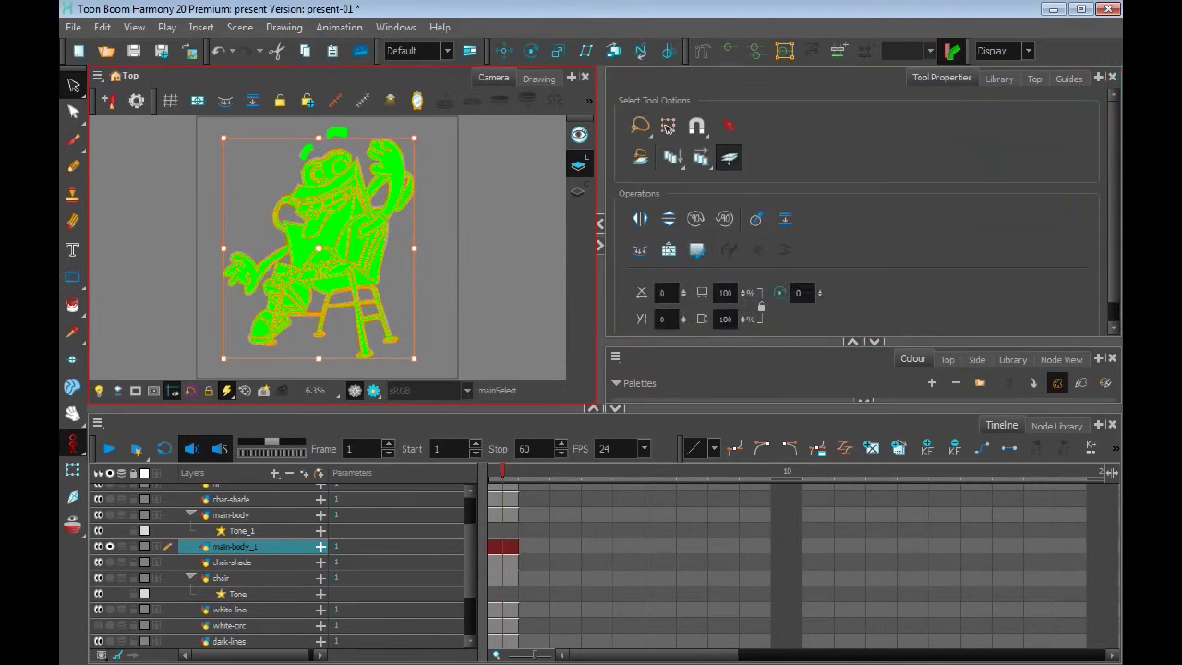
scroll(327, 248, up, 5)
scroll(327, 248, down, 5)
click(283, 26)
mouse_move(305, 121)
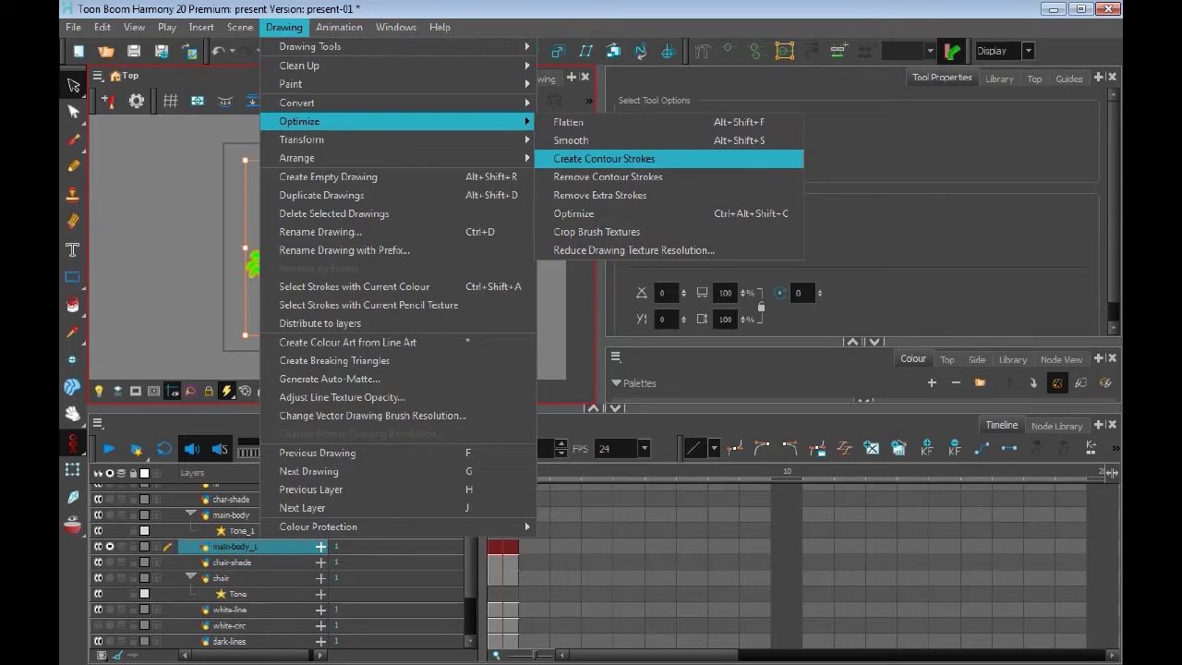
click(604, 158)
click(73, 27)
click(89, 118)
click(283, 27)
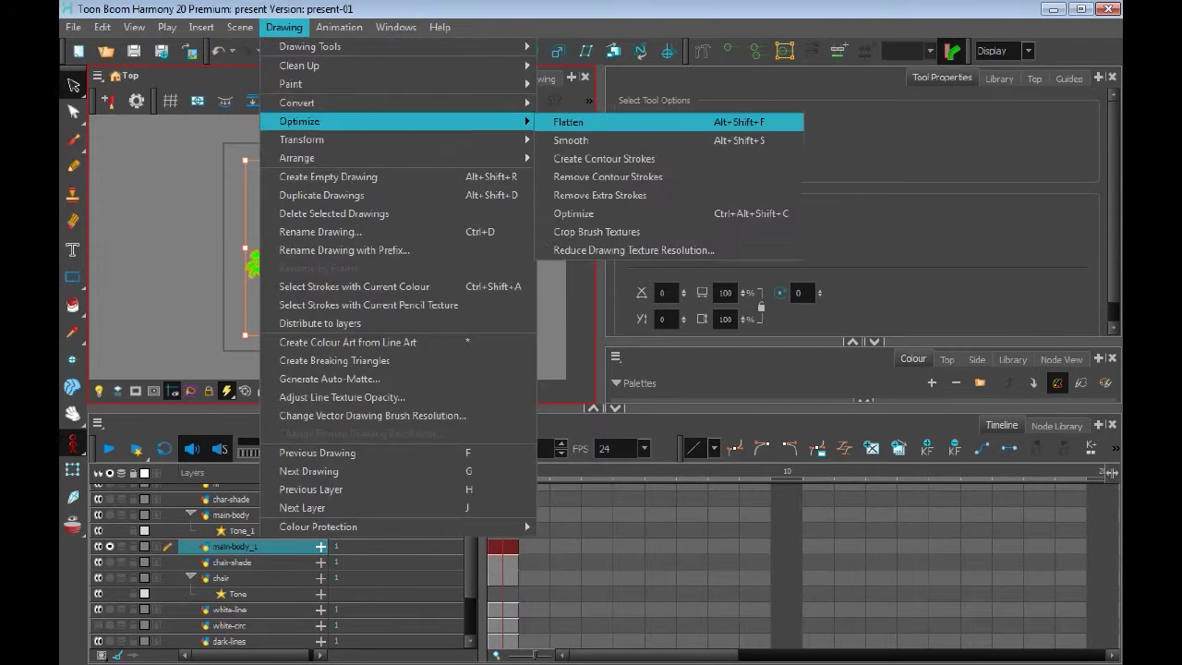
click(604, 157)
- Add a new colour swatch, New 22, and set it to Gradient
scroll(327, 247, up, 5)
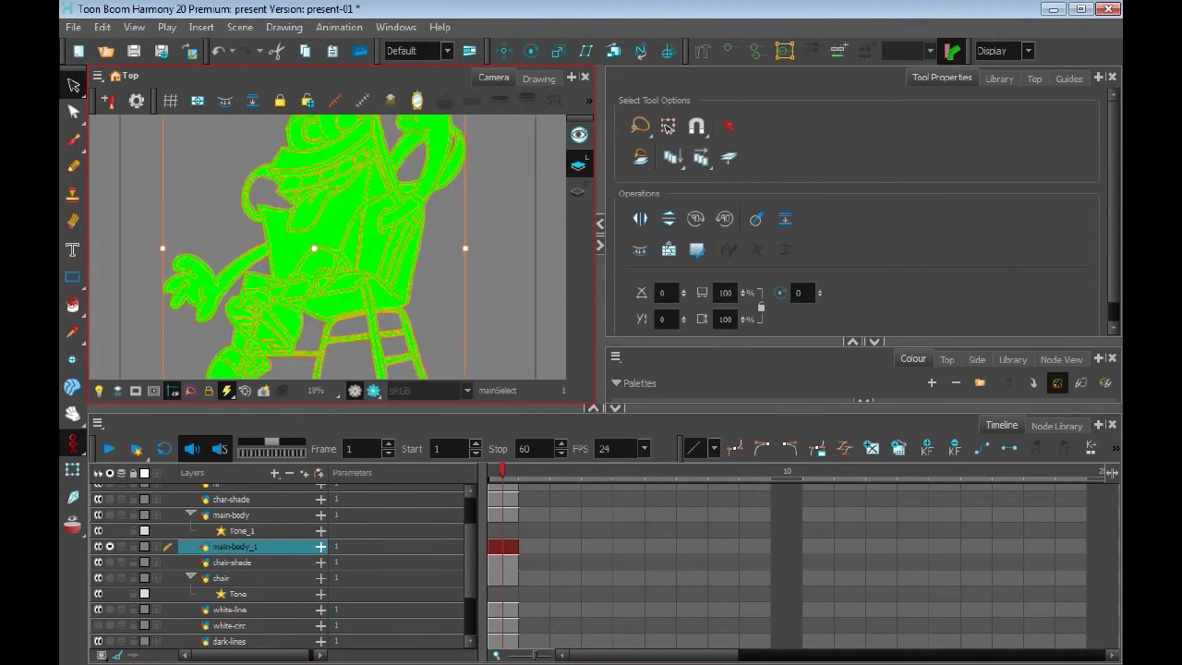
scroll(326, 248, down, 6)
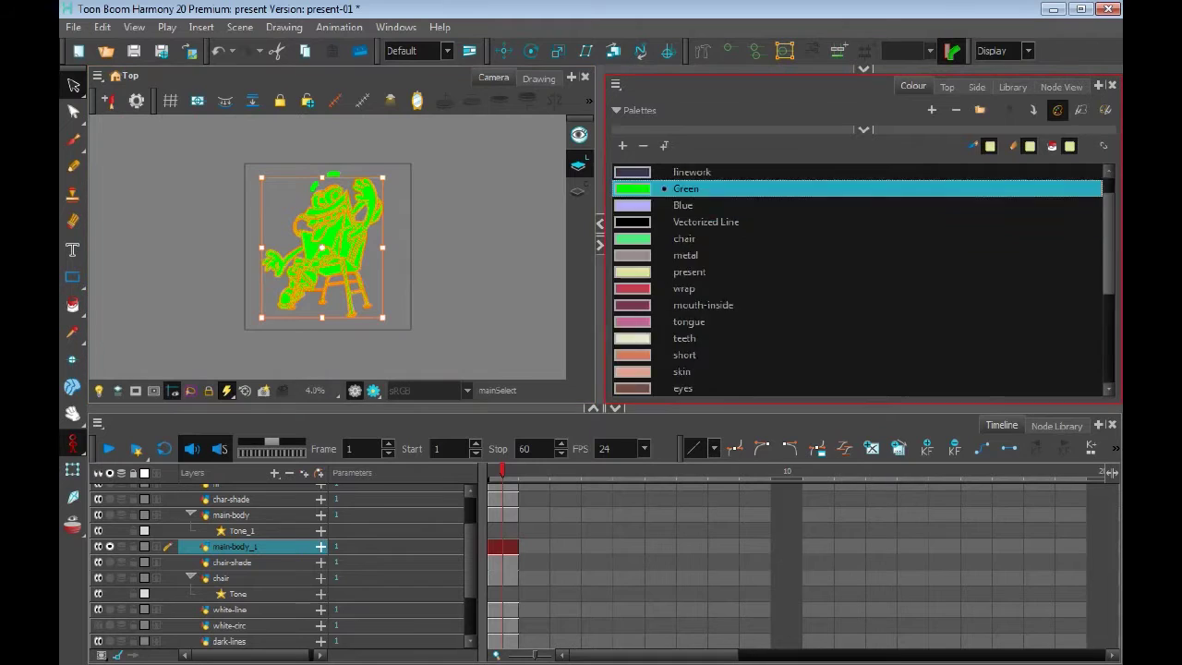
scroll(859, 277, up, 2)
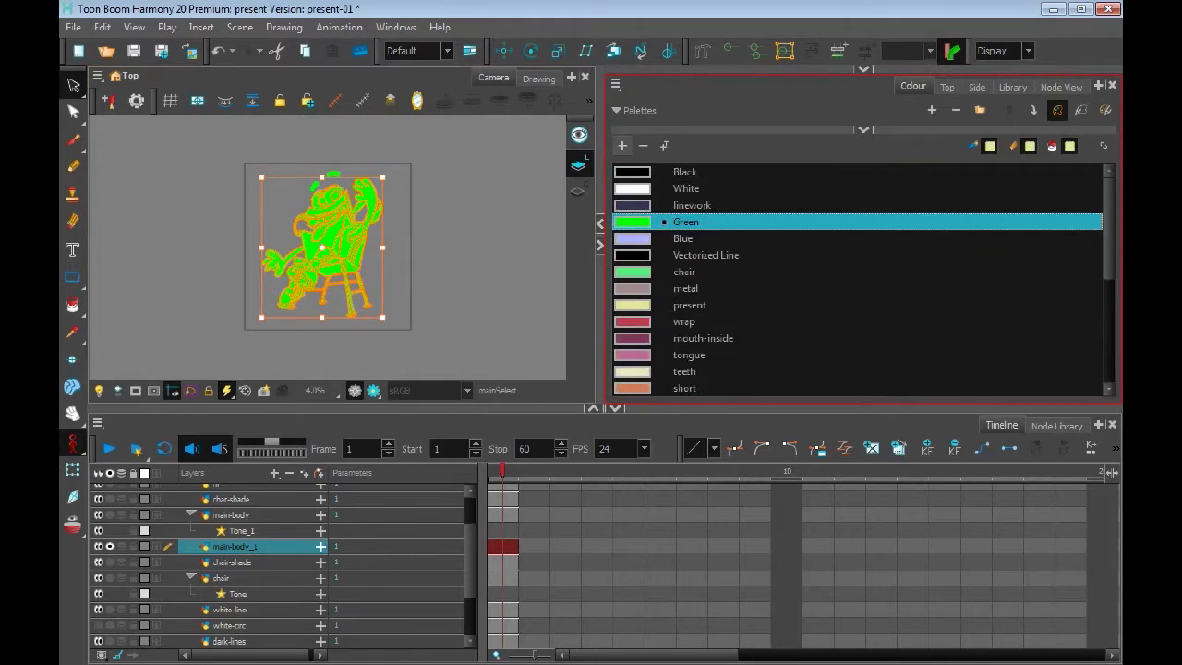
click(622, 145)
click(728, 416)
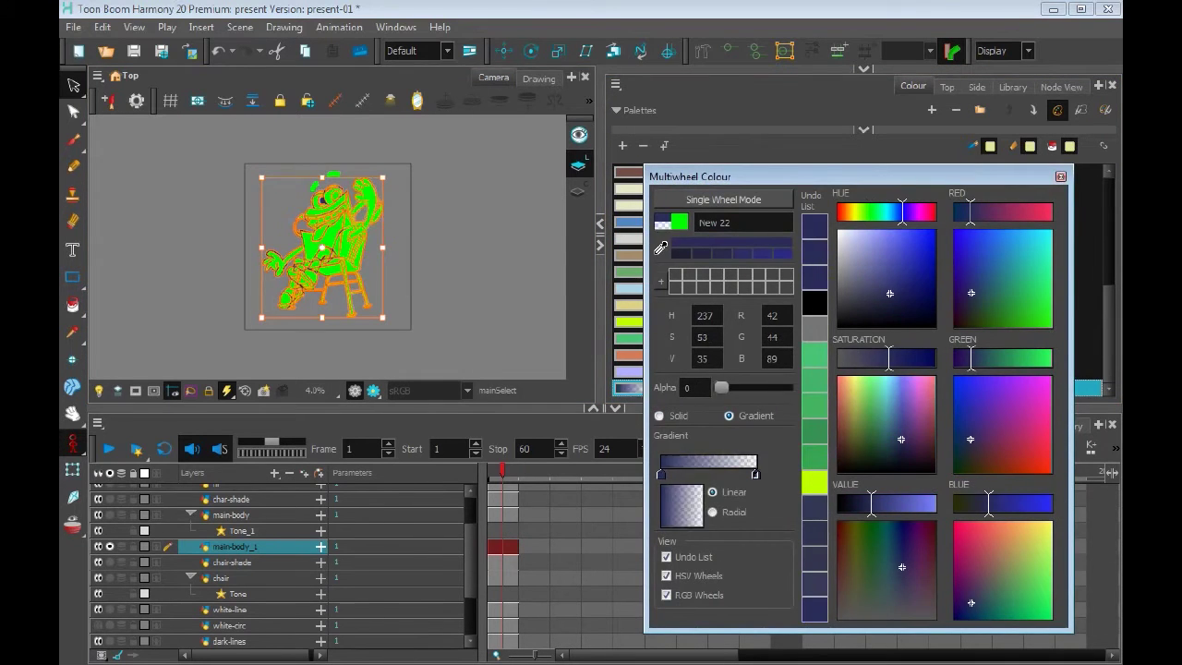
- Select all main-body_1 strokes, try removing the contour strokes, then undo that change
key(Escape)
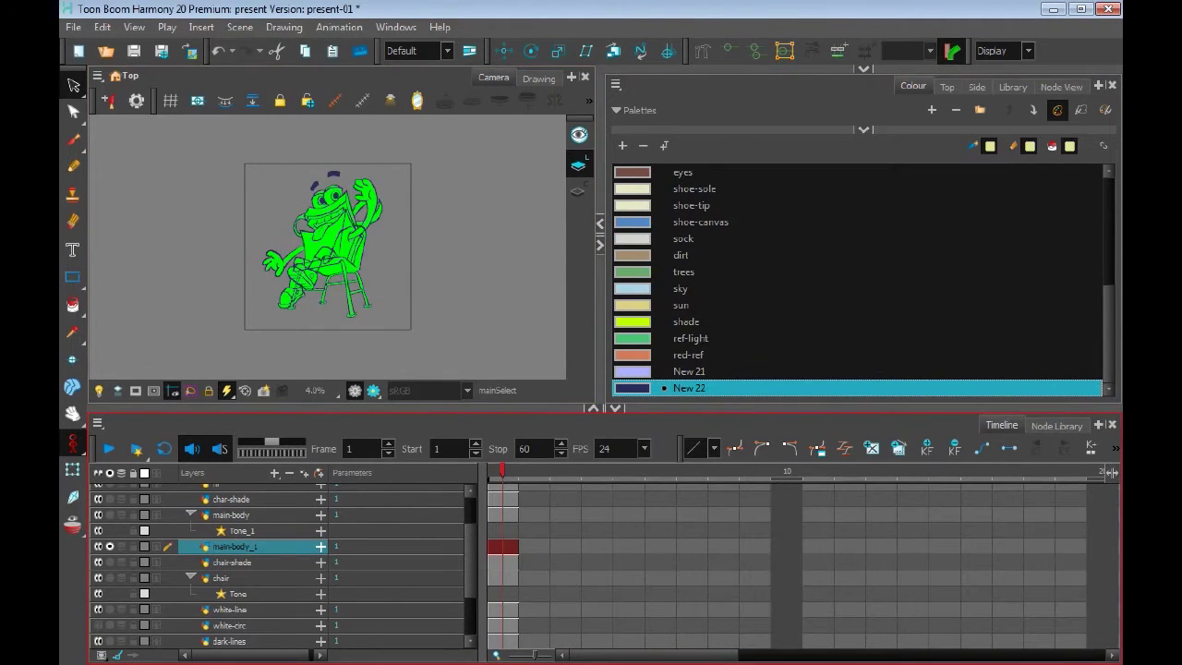
drag(297, 192, 449, 242)
click(283, 27)
click(607, 192)
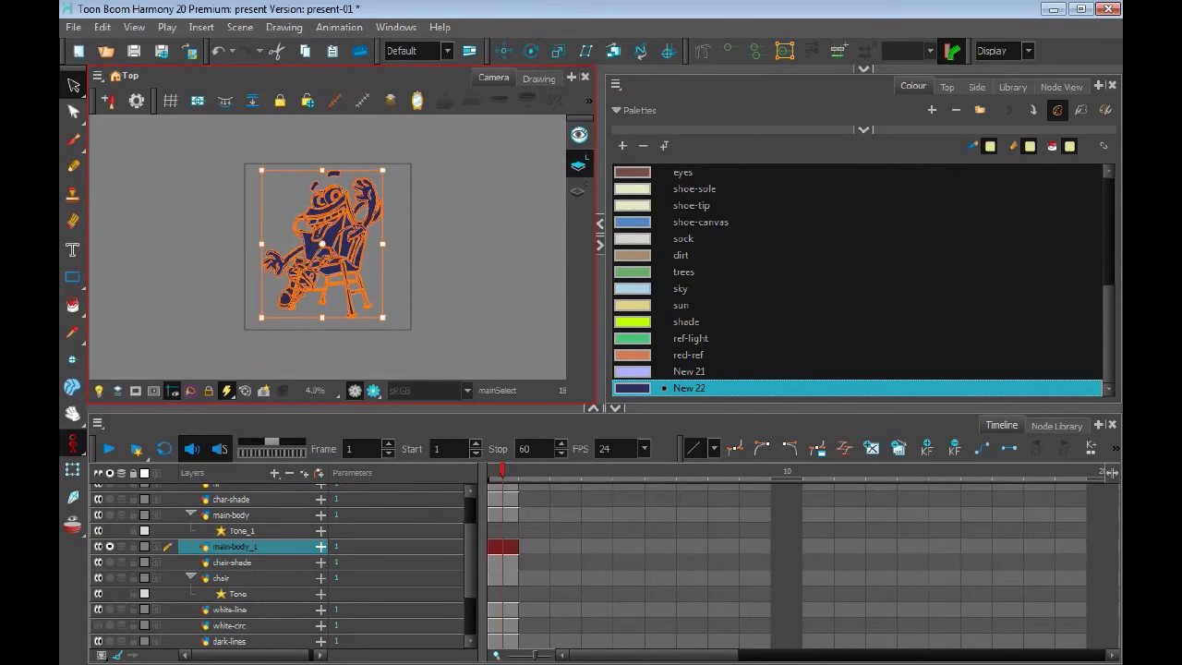
click(284, 27)
click(620, 177)
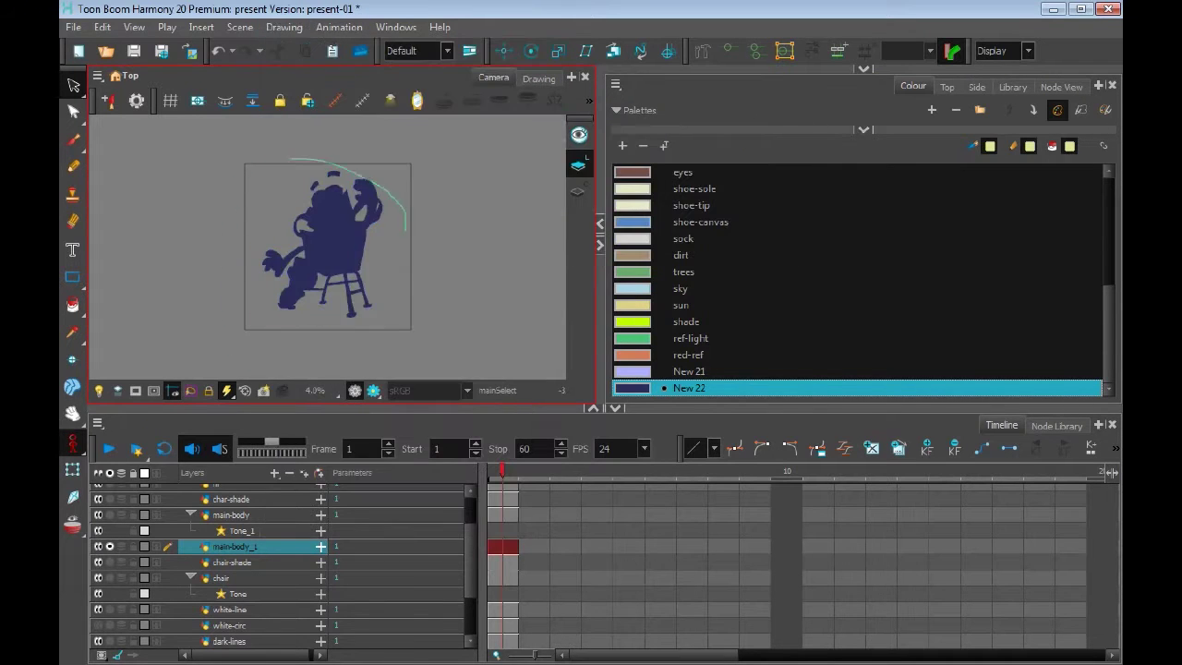
key(ctrl+z)
- Set New 22 to a gradient fill and shorten the gradient across the silhouette
double_click(632, 388)
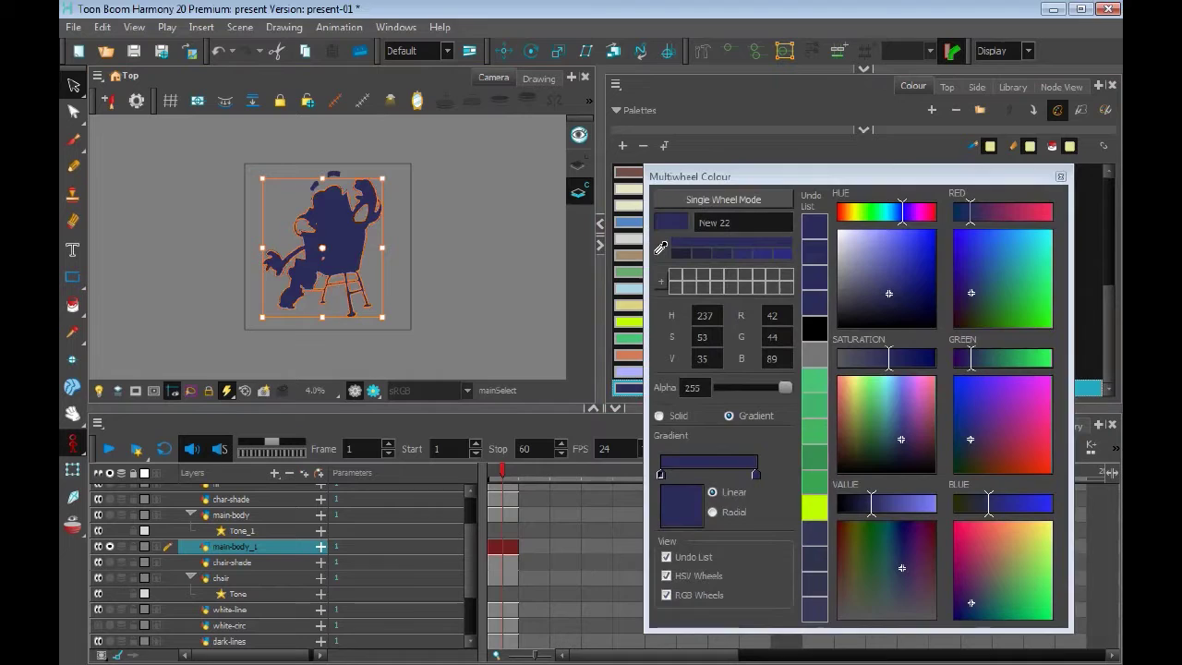
click(738, 414)
click(1061, 173)
drag(73, 112, 120, 227)
drag(313, 300, 312, 283)
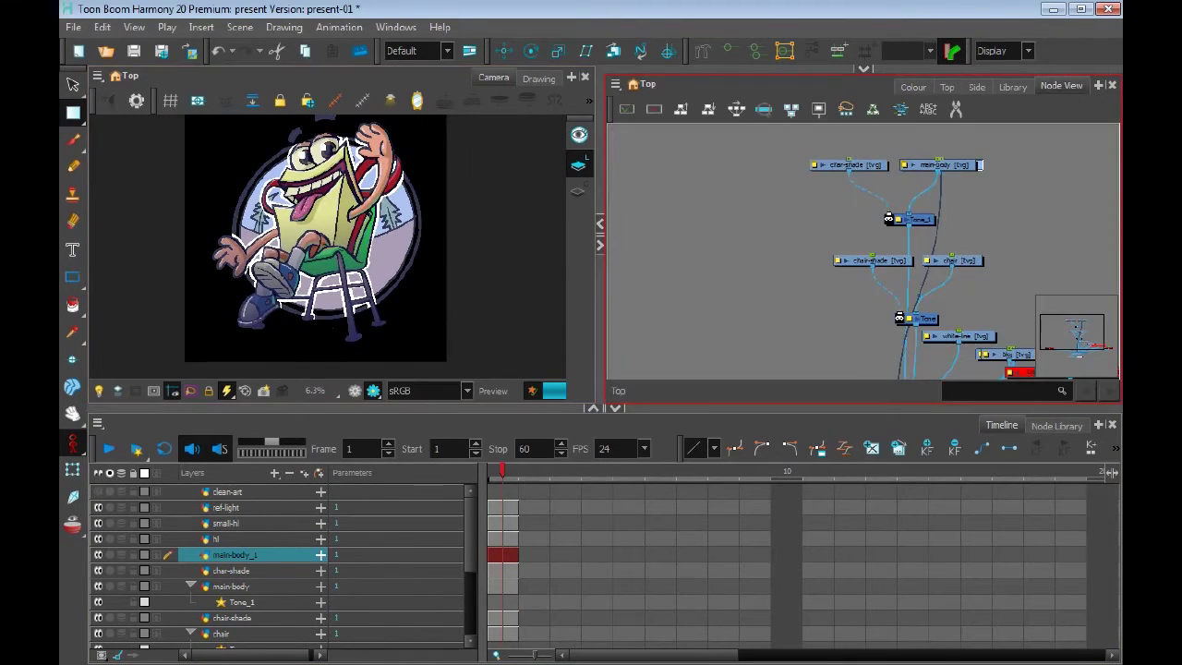
- Add a Blending node found by searching 'blend' and set its mode to Overlay
text(blend)
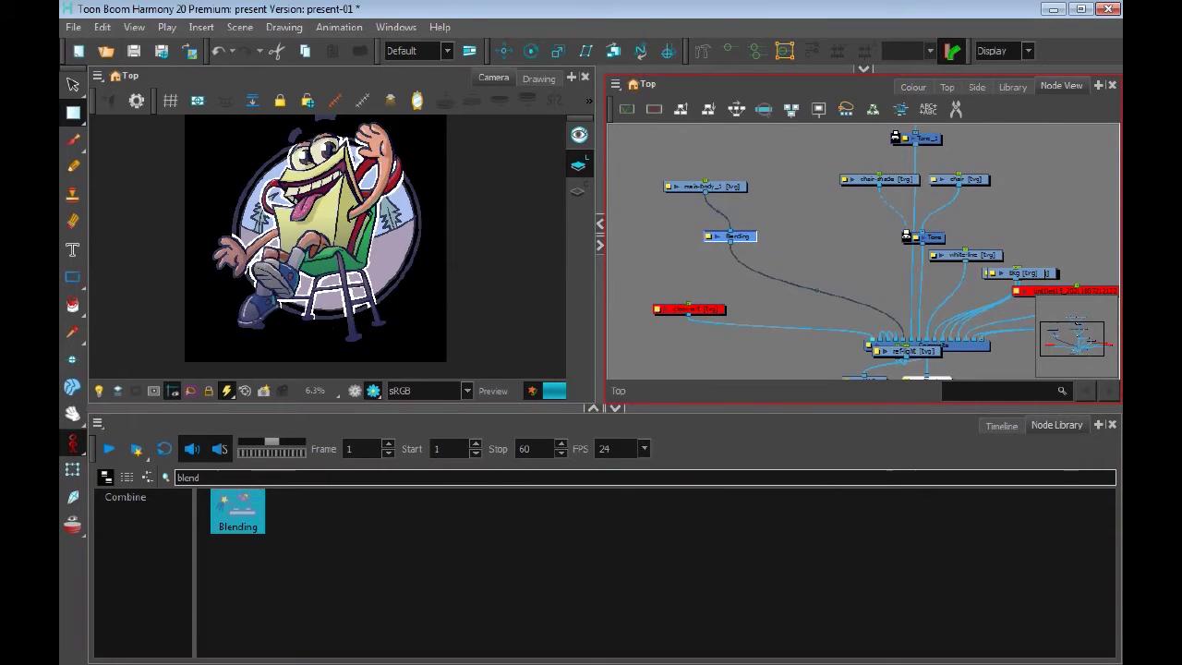
double_click(712, 243)
click(515, 100)
click(501, 132)
drag(461, 21, 699, 89)
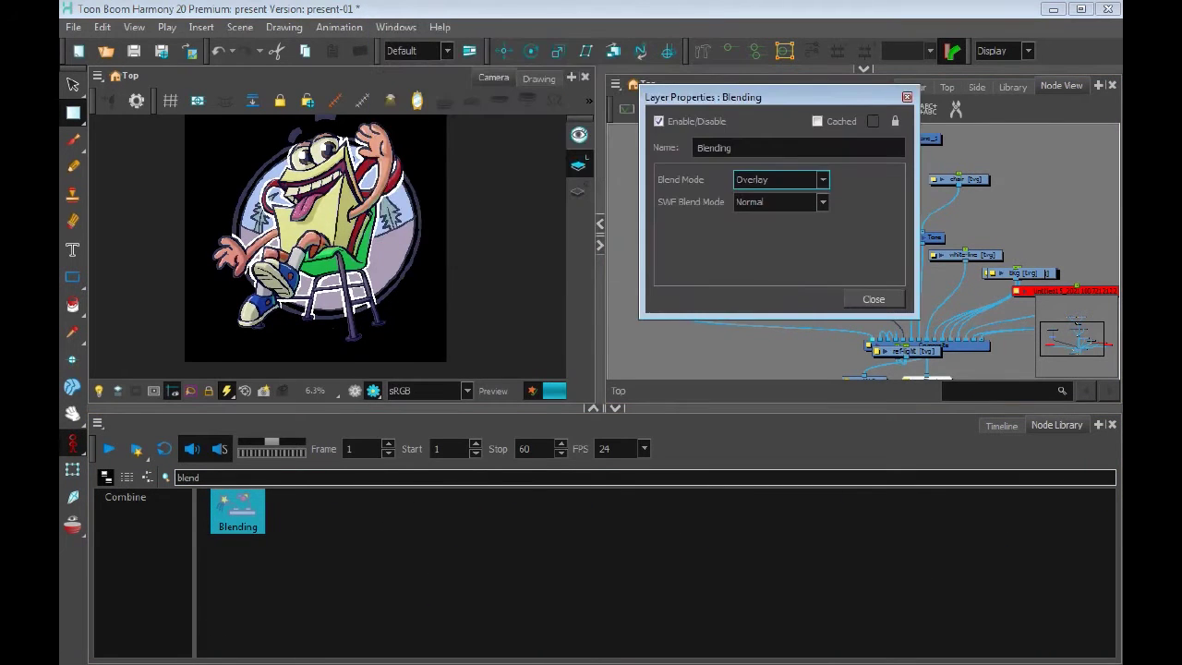
click(871, 296)
- Rotate and reposition the blue gradient on the main-body_1 character
click(1001, 425)
click(318, 231)
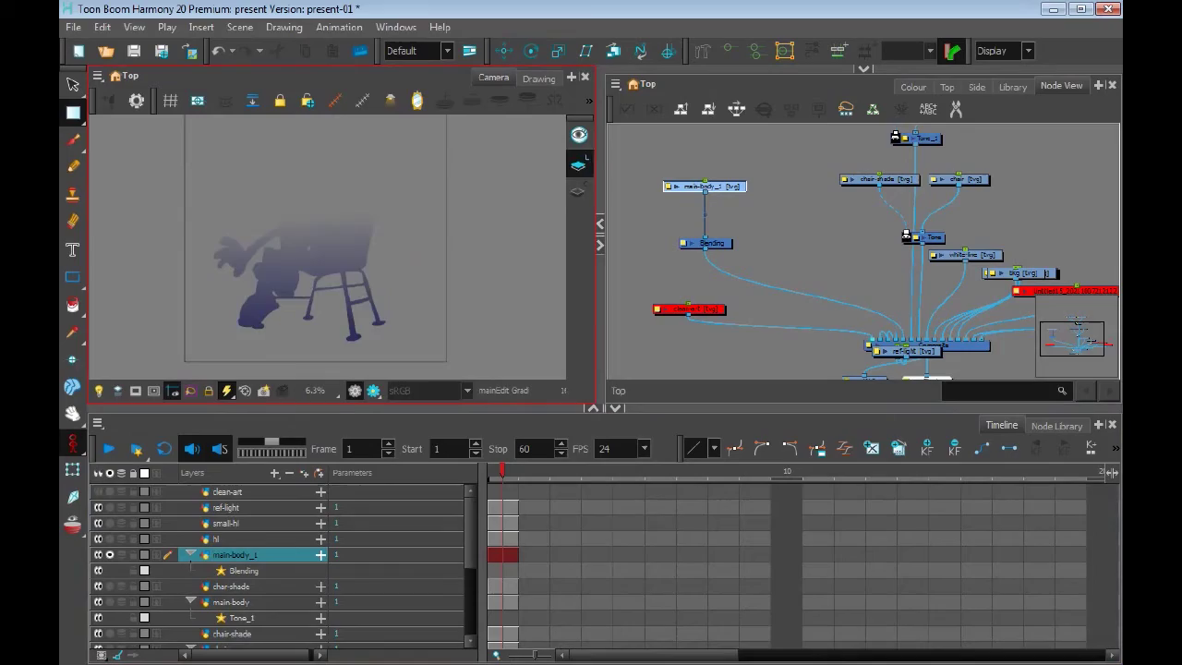
drag(288, 275, 312, 246)
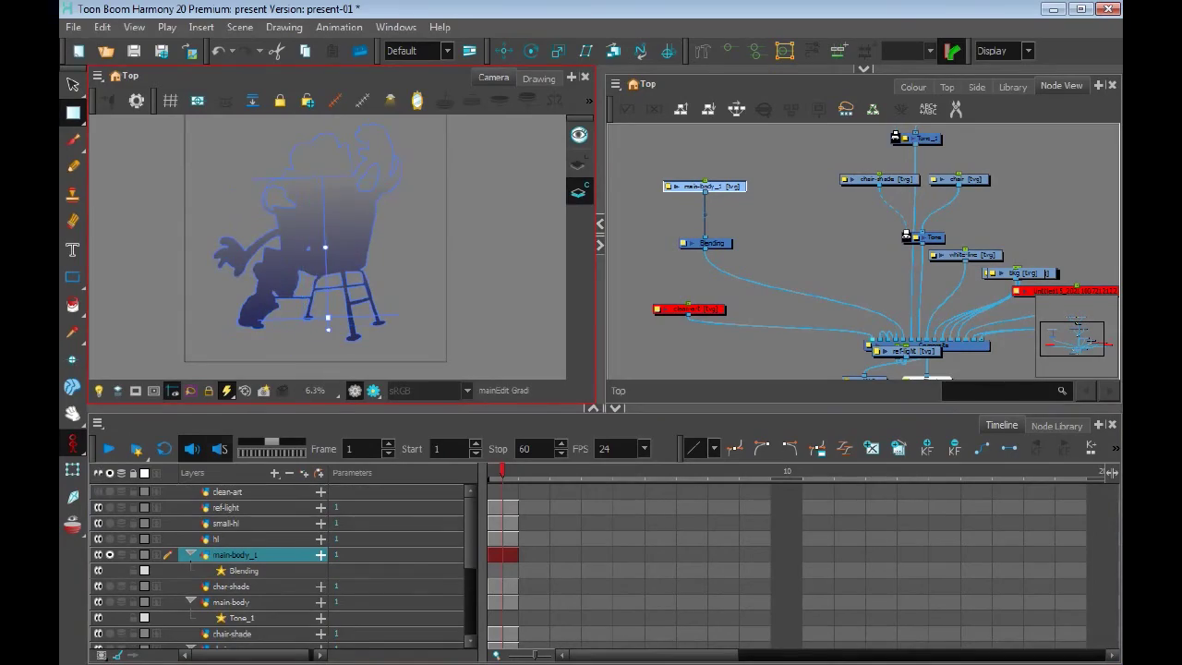